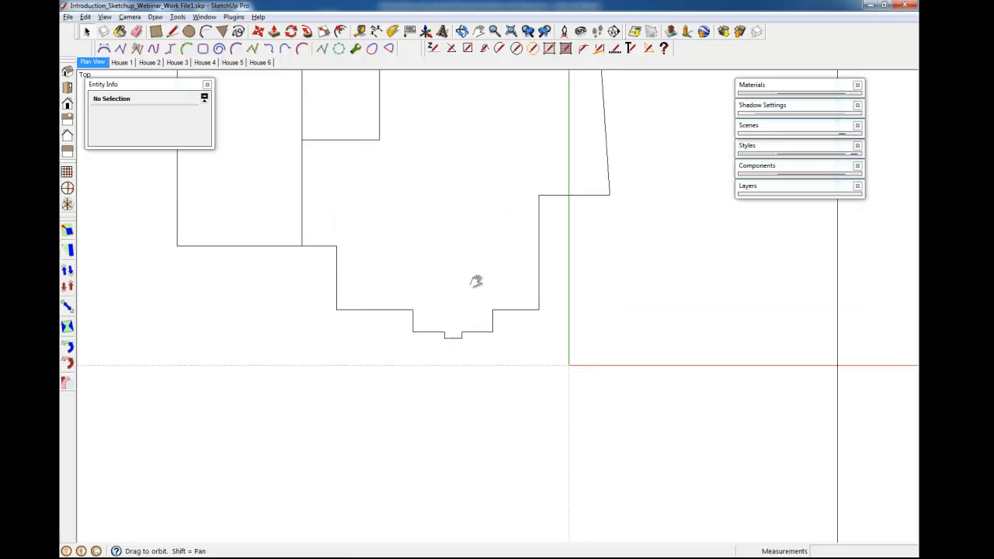
Draw lines extending the house outline downward to form a new rectangular area below the house.
{"action": "middle_click_drag", "start_coordinate": [564, 161], "coordinate": [568, 243], "text": "shift"}
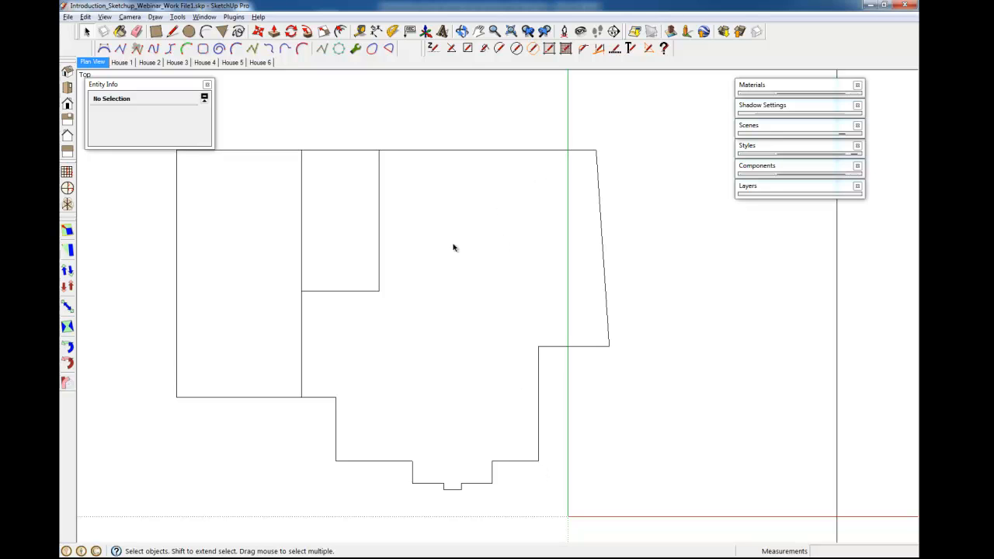
{"action": "middle_click_drag", "start_coordinate": [454, 377], "coordinate": [450, 337], "text": "shift"}
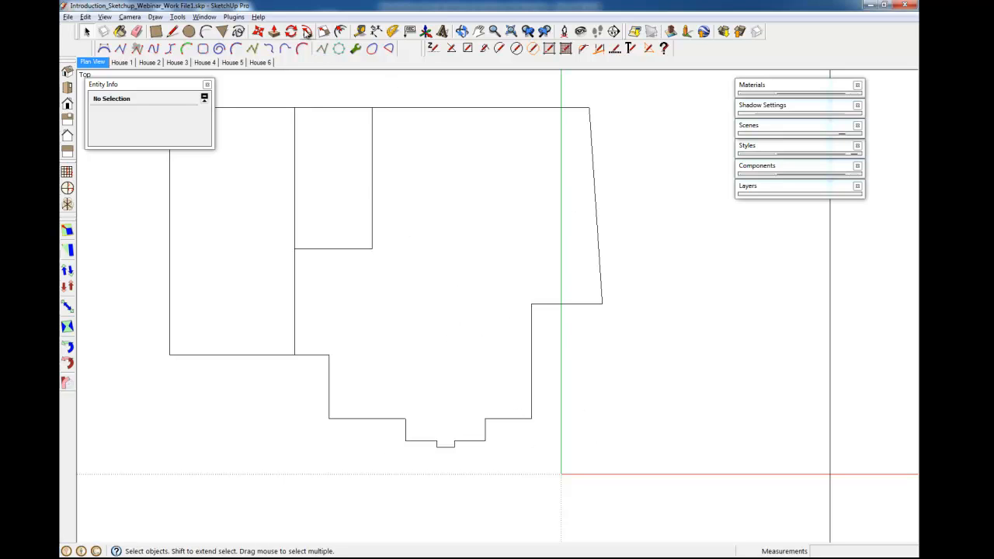
{"action": "scroll", "coordinate": [450, 281], "scroll_direction": "down", "scroll_amount": 2}
{"action": "middle_click_drag", "start_coordinate": [439, 350], "coordinate": [464, 315], "text": "shift"}
{"action": "scroll", "coordinate": [437, 334], "scroll_direction": "up", "scroll_amount": 1}
{"action": "key", "text": "l"}
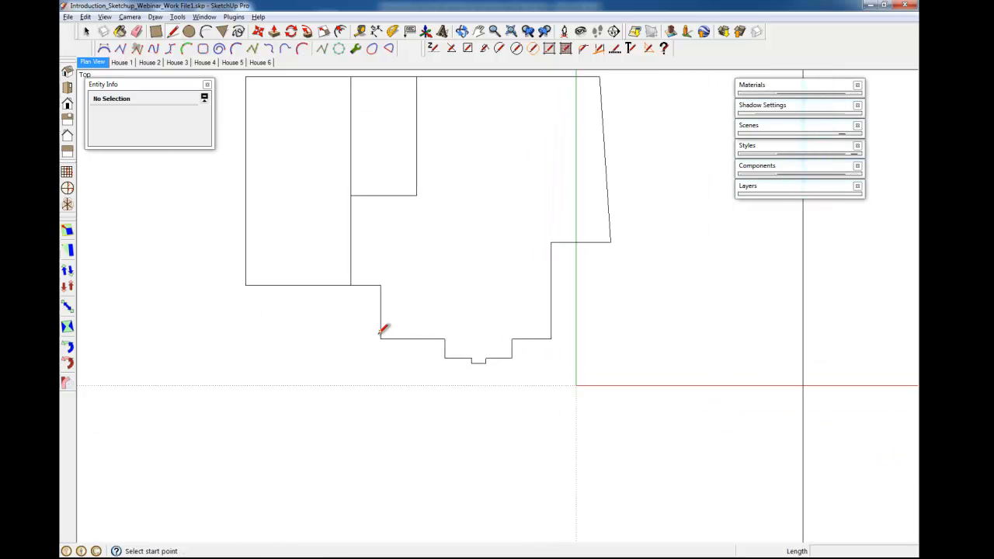
{"action": "middle_click_drag", "start_coordinate": [382, 337], "coordinate": [374, 317], "text": "shift"}
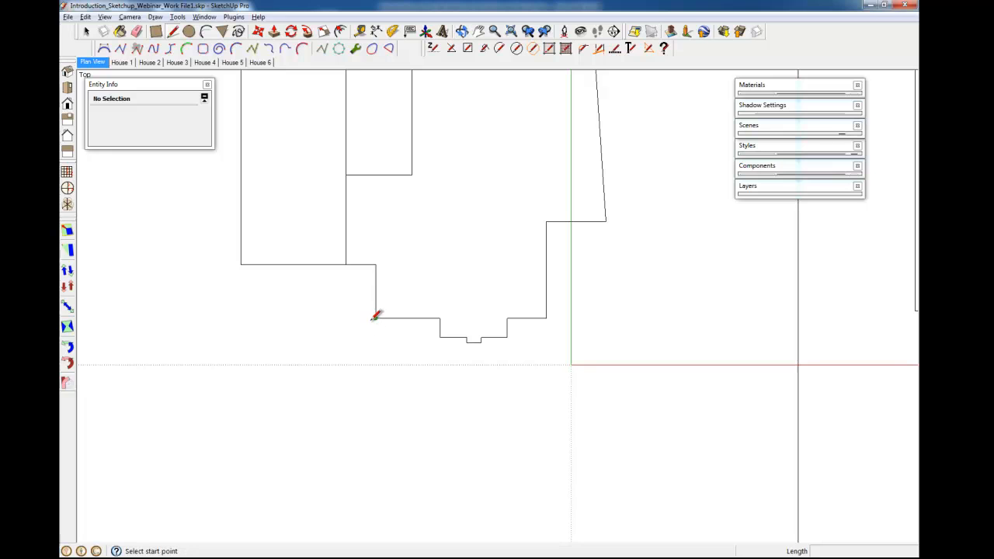
{"action": "left_click", "coordinate": [375, 318]}
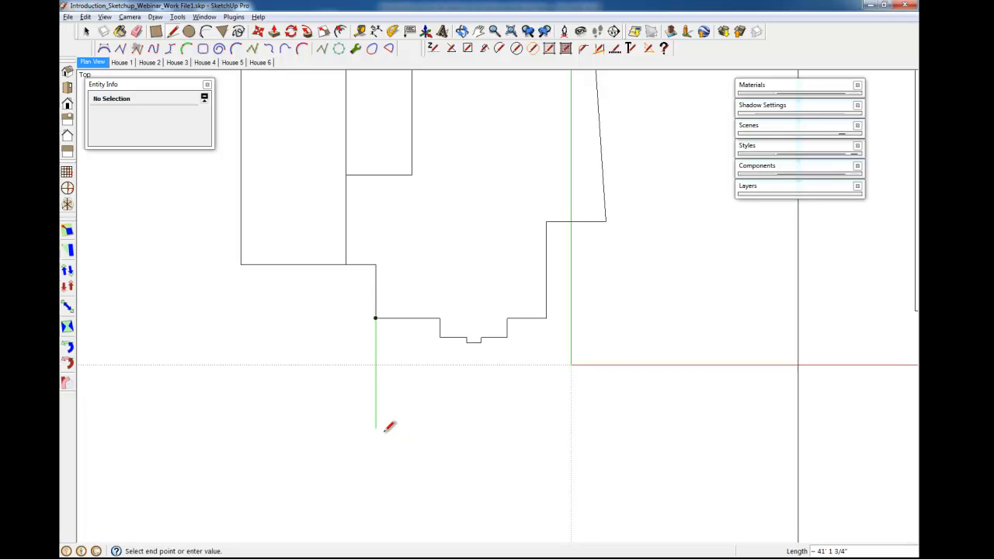
{"action": "left_click", "coordinate": [377, 437]}
{"action": "left_click", "coordinate": [546, 317]}
{"action": "left_click", "coordinate": [547, 317]}
Draw a circle of about 22' radius centred near the new area's bottom-right corner.
{"action": "middle_click_drag", "start_coordinate": [556, 372], "coordinate": [473, 303], "text": "shift"}
{"action": "key", "text": "c"}
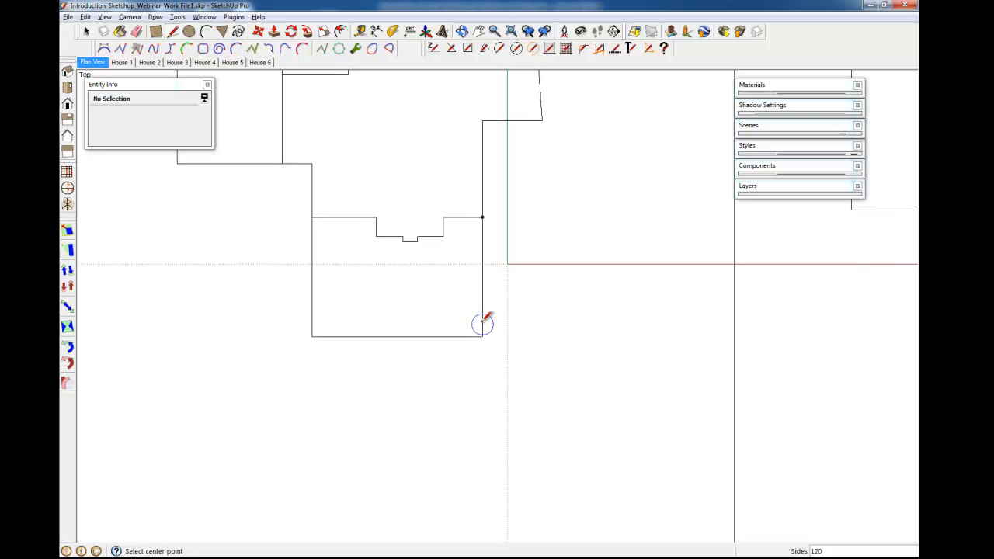
{"action": "left_click", "coordinate": [461, 317]}
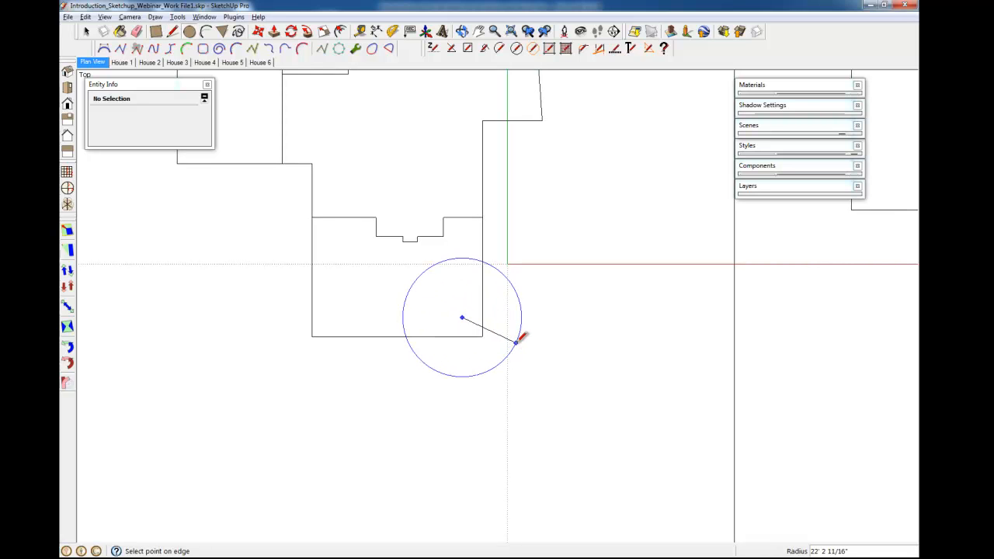
{"action": "left_click", "coordinate": [517, 341]}
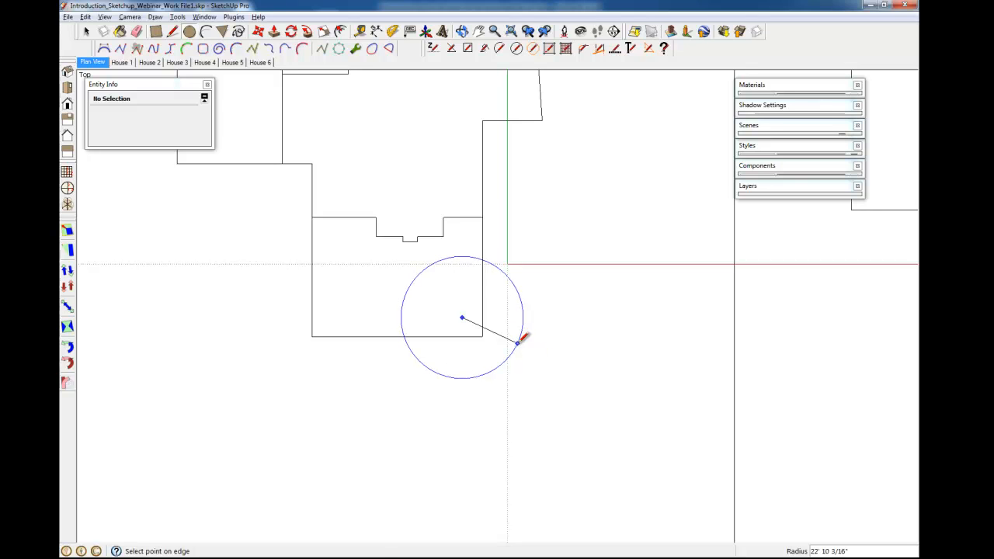
Erase the rectangle edges lying inside the circle.
{"action": "key", "text": "e"}
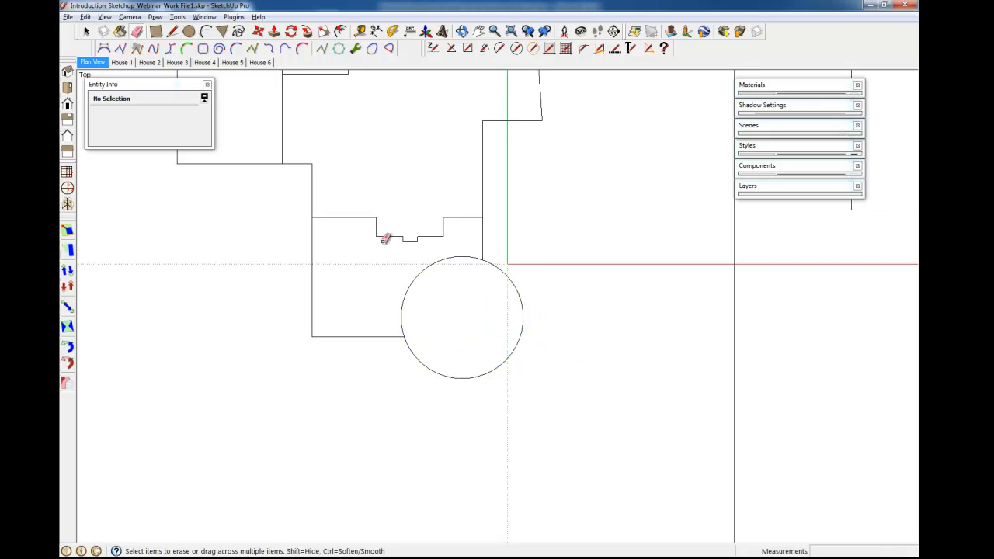
{"action": "middle_click_drag", "start_coordinate": [446, 302], "coordinate": [435, 324], "text": "shift"}
{"action": "key", "text": "space"}
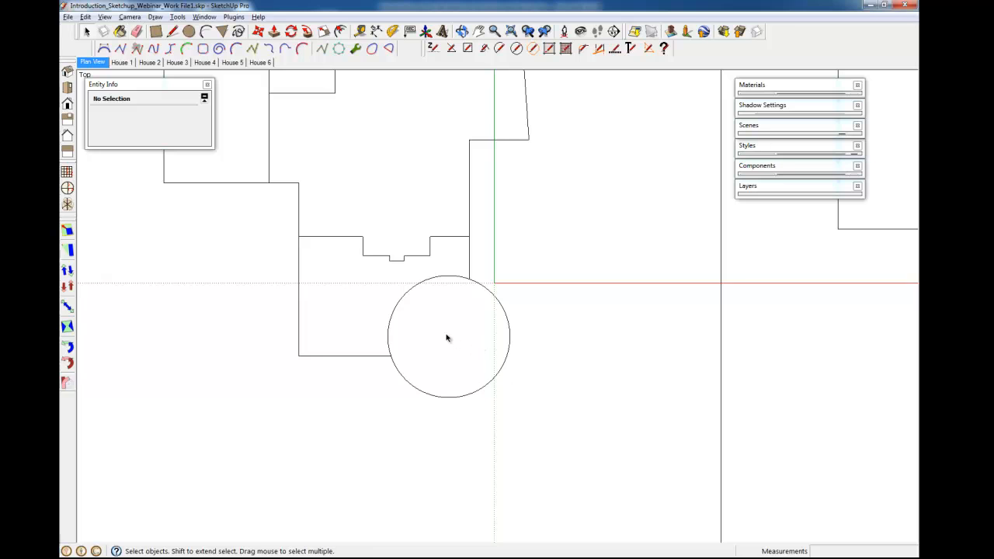
Select the circle with its face and move it slightly.
{"action": "double_click", "coordinate": [446, 337]}
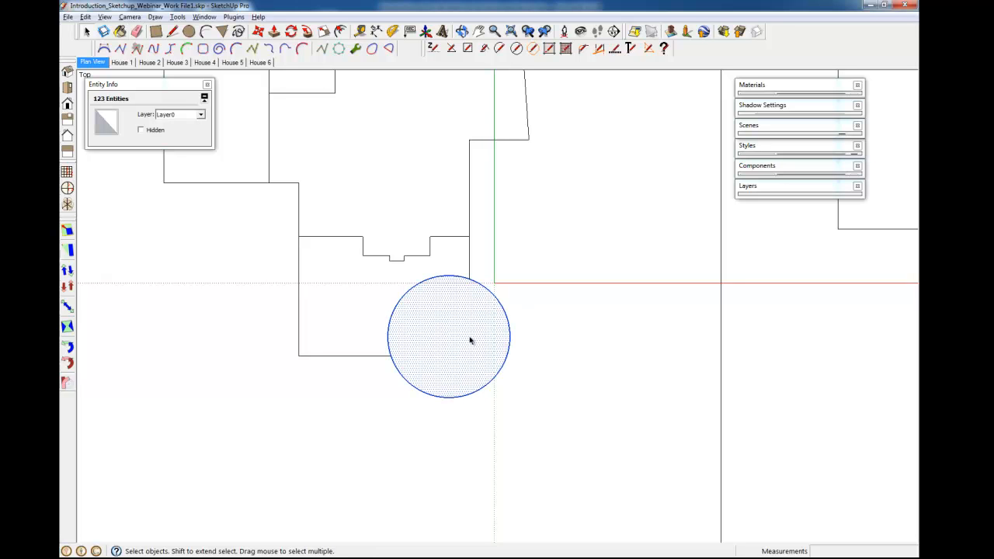
{"action": "key", "text": "m"}
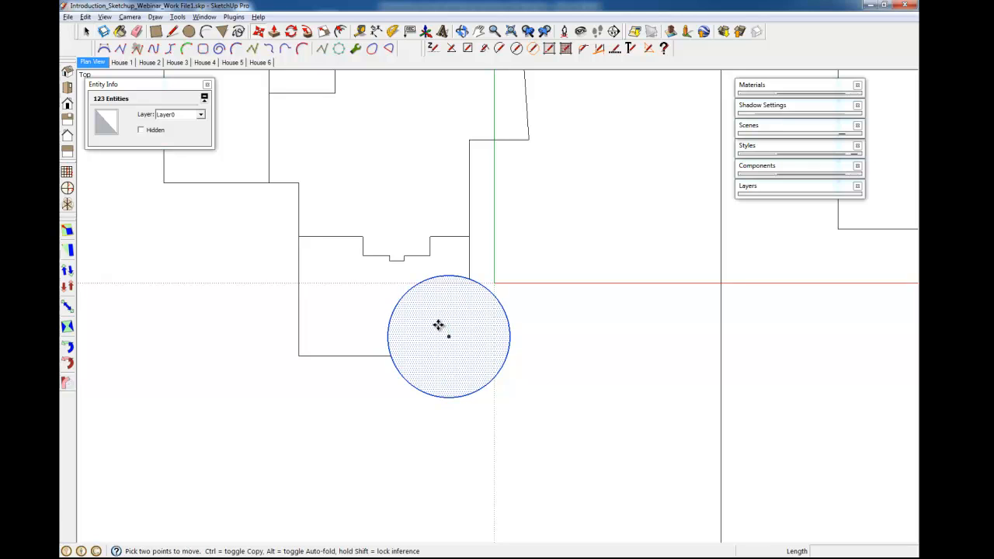
{"action": "left_click", "coordinate": [440, 326]}
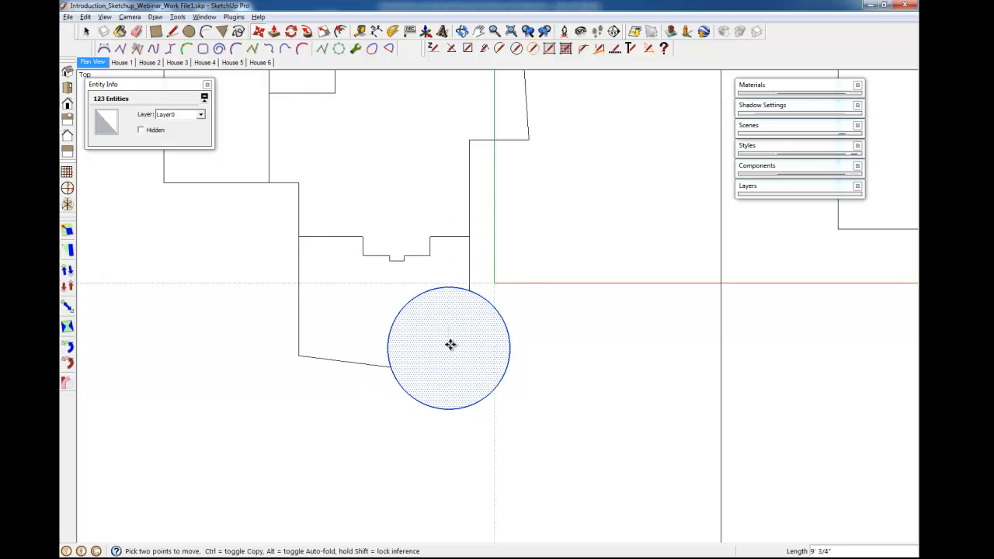
{"action": "left_click", "coordinate": [451, 326]}
{"action": "key", "text": "space"}
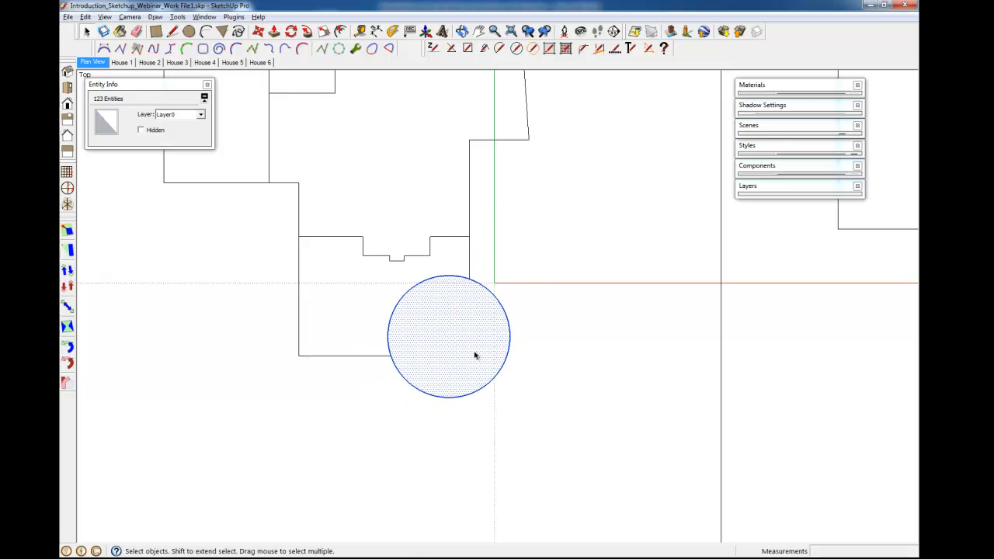
Group the circle and scale it down from its corner to about 0.77.
{"action": "key", "text": "g"}
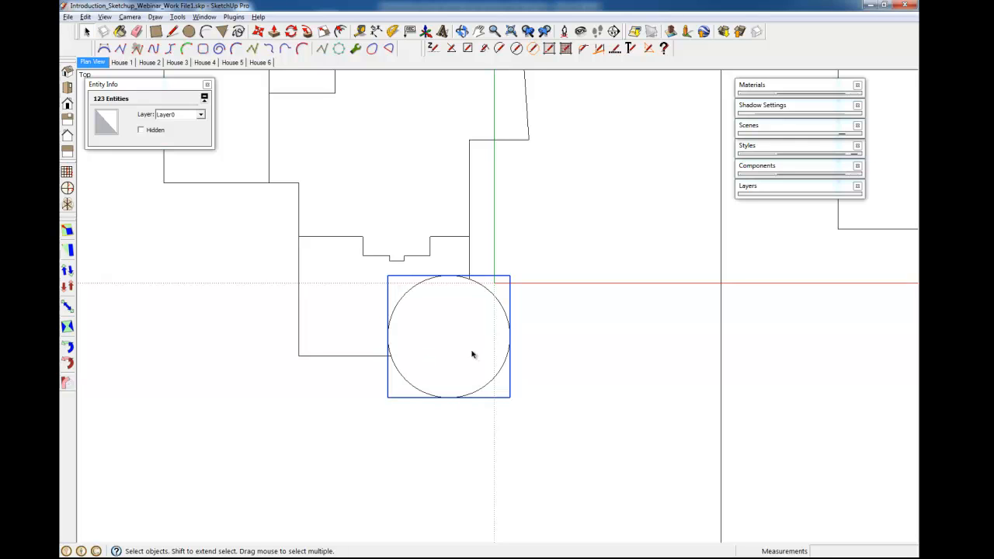
{"action": "key", "text": "s"}
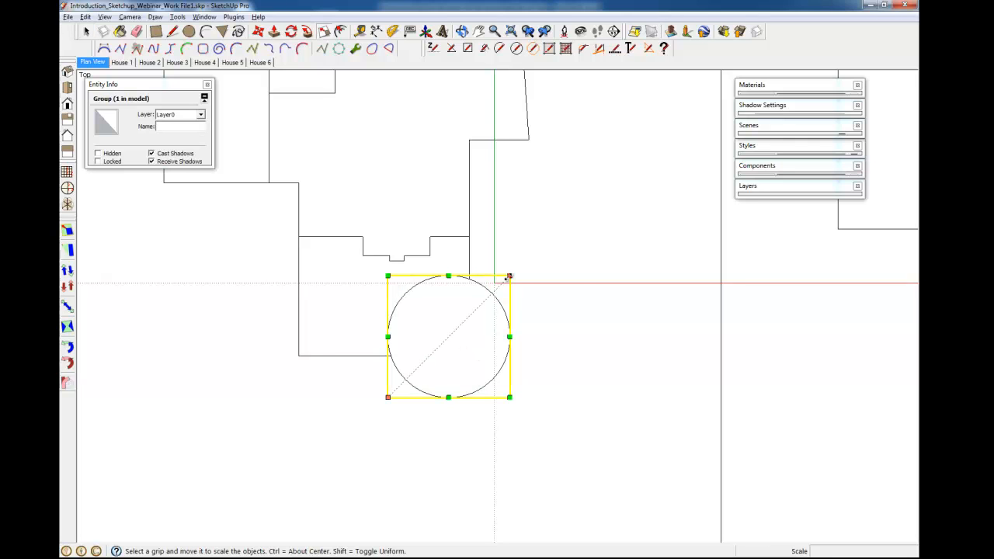
{"action": "left_click_drag", "start_coordinate": [509, 277], "coordinate": [497, 290], "text": "ctrl"}
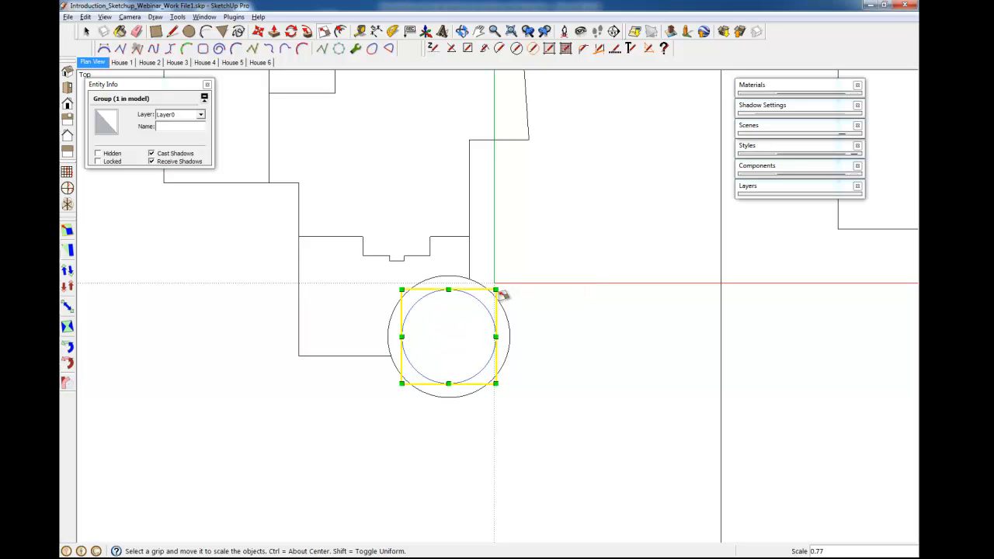
{"action": "key", "text": "space"}
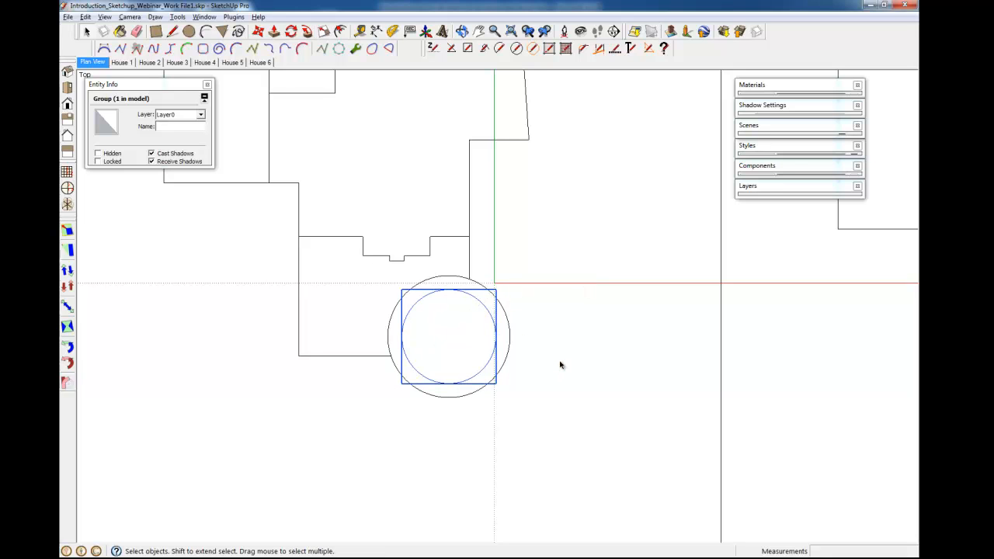
Explode the scaled group and erase the original larger circle.
{"action": "key", "text": "x"}
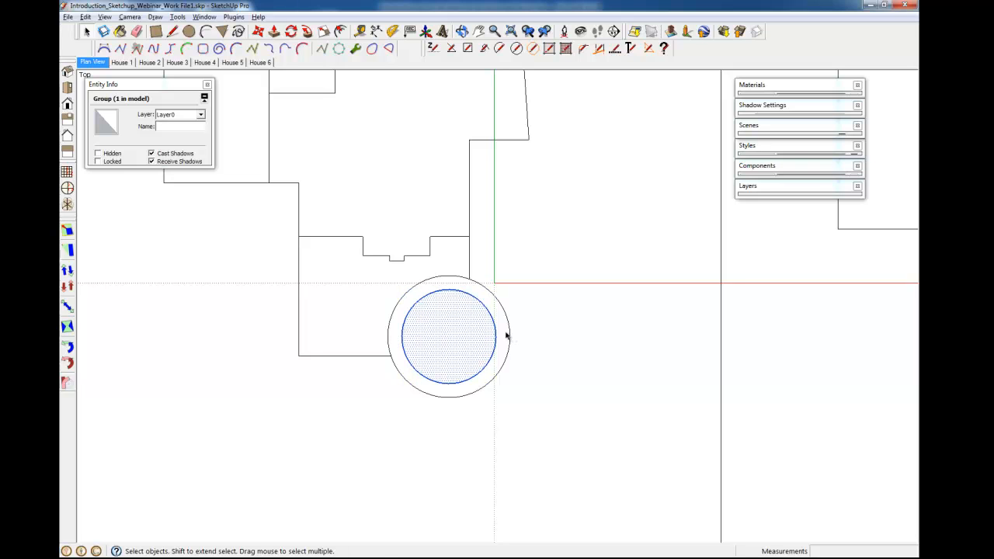
{"action": "key", "text": "e"}
{"action": "left_click", "coordinate": [510, 321]}
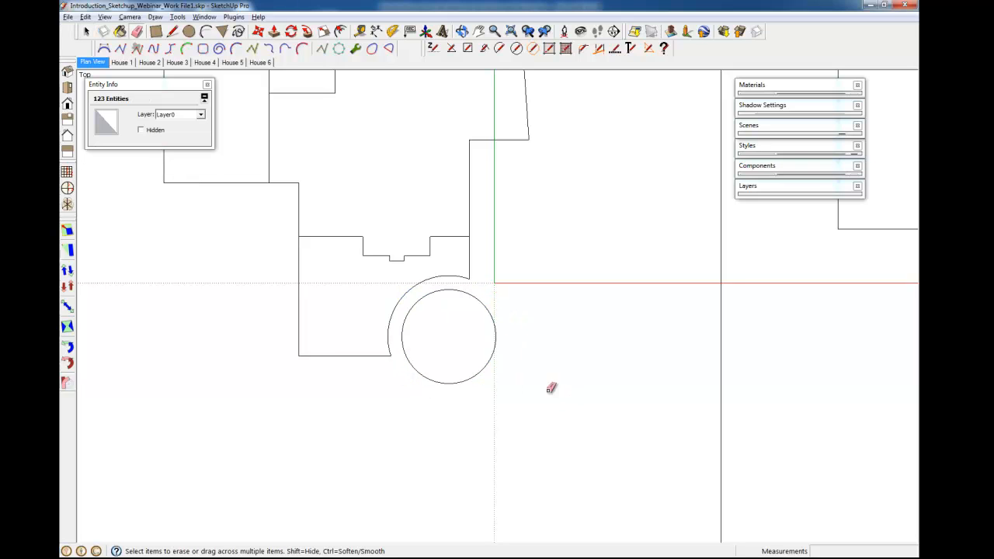
{"action": "left_click", "coordinate": [394, 311]}
Extend the area's right and bottom edges to meet the smaller circle, erasing the overshooting segment.
{"action": "key", "text": "l"}
{"action": "left_click", "coordinate": [469, 278]}
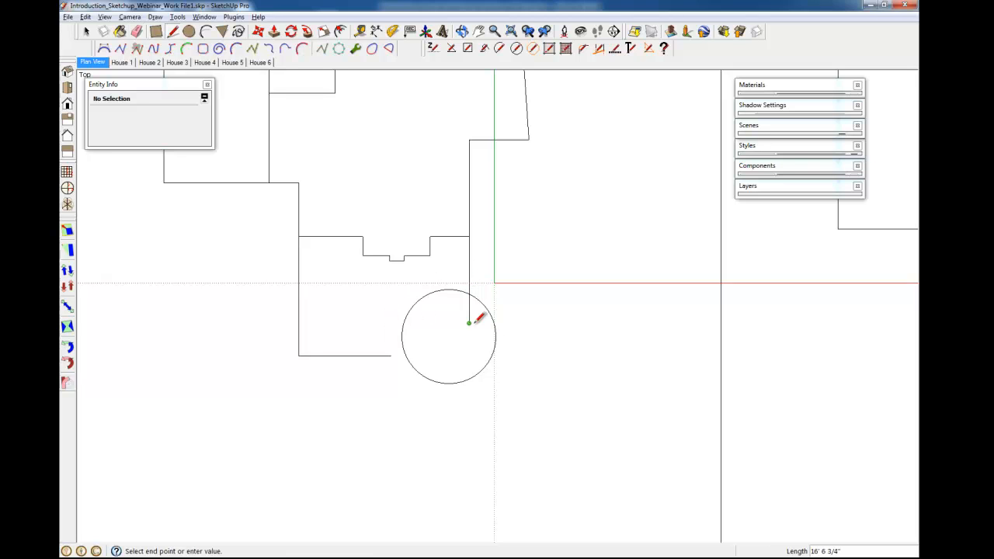
{"action": "key", "text": "e"}
{"action": "key", "text": "l"}
{"action": "left_click", "coordinate": [390, 356]}
{"action": "left_click", "coordinate": [441, 355]}
{"action": "key", "text": "e"}
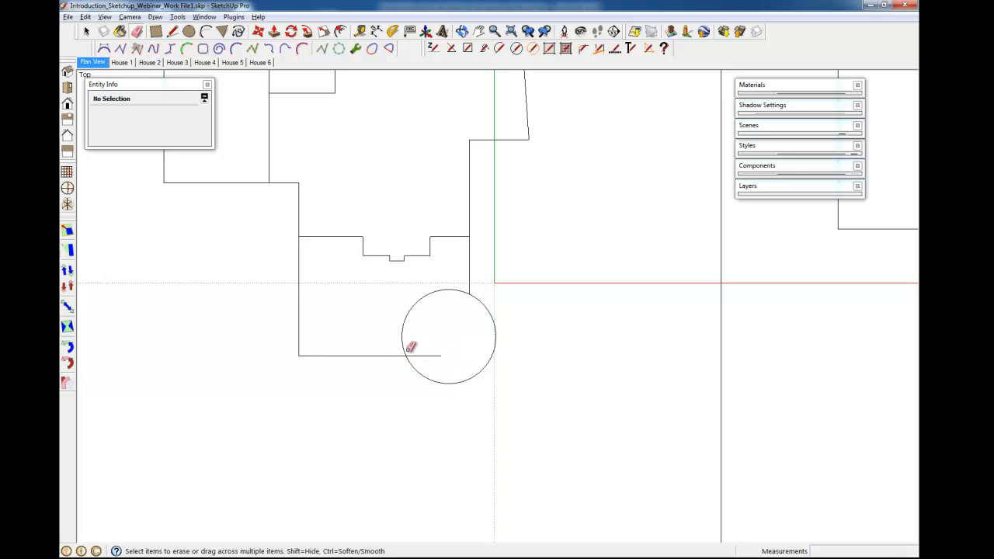
{"action": "left_click", "coordinate": [424, 355]}
{"action": "middle_click_drag", "start_coordinate": [366, 316], "coordinate": [381, 322], "text": "shift"}
Create a horizontal guide 10' above the area's bottom-left corner with the Tape Measure.
{"action": "key", "text": "l"}
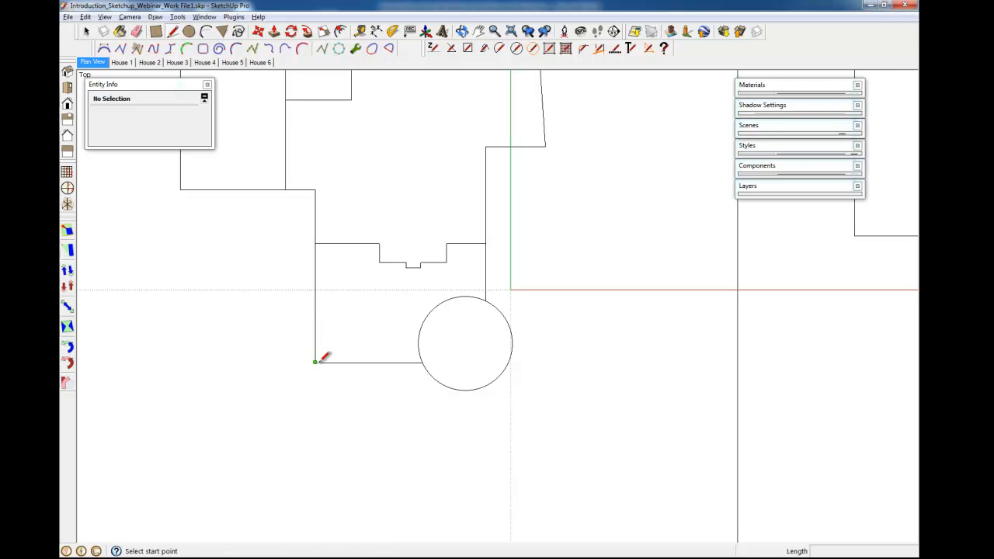
{"action": "key", "text": "t"}
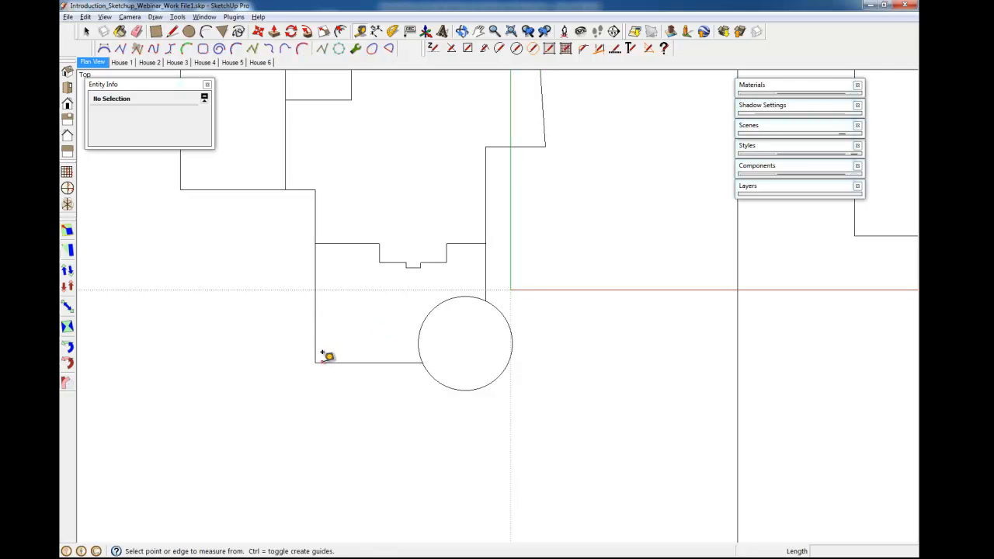
{"action": "left_click", "coordinate": [323, 361]}
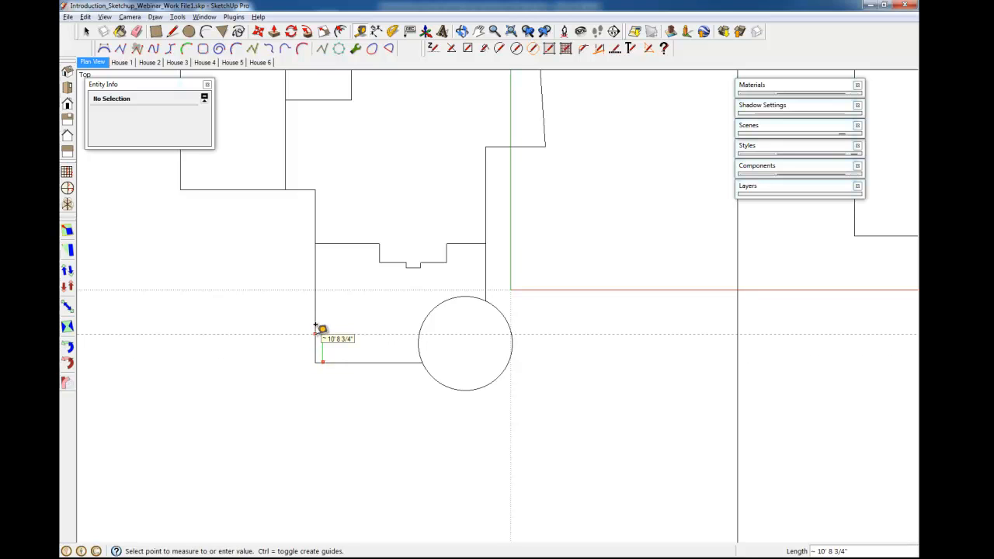
{"action": "type", "text": "10"}
{"action": "key", "text": "Return"}
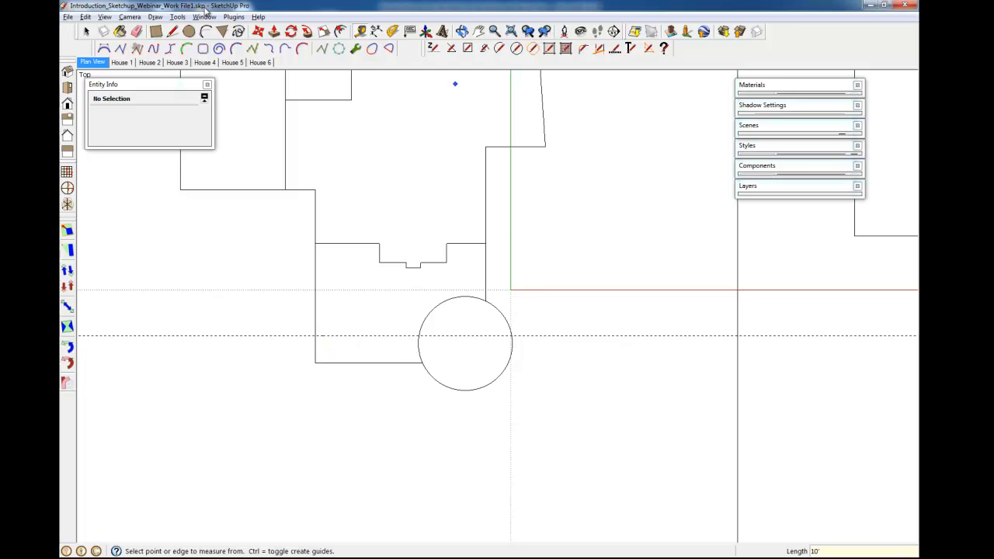
Create a diagonal guide with the Protractor from where the horizontal guide meets the area's left edge.
{"action": "left_click", "coordinate": [178, 16]}
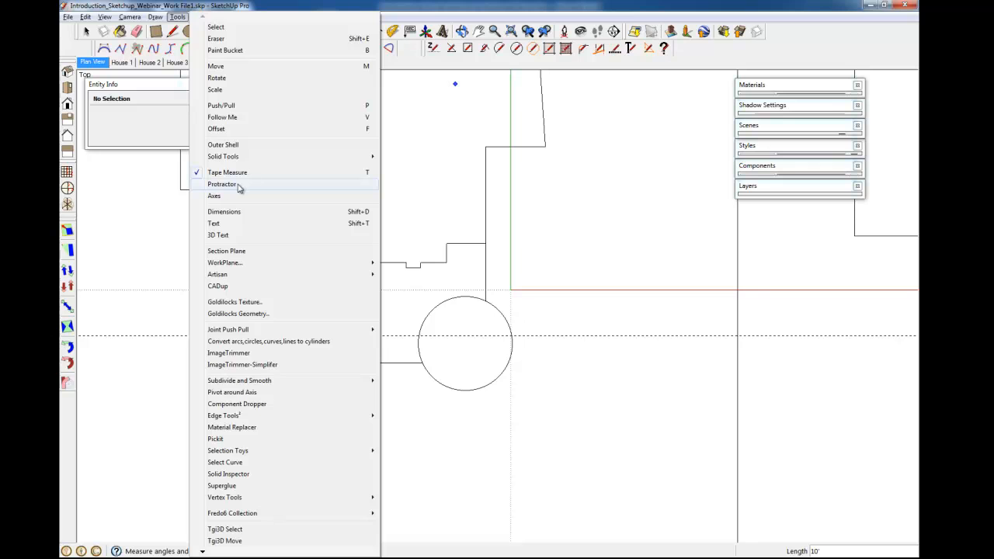
{"action": "left_click", "coordinate": [224, 187]}
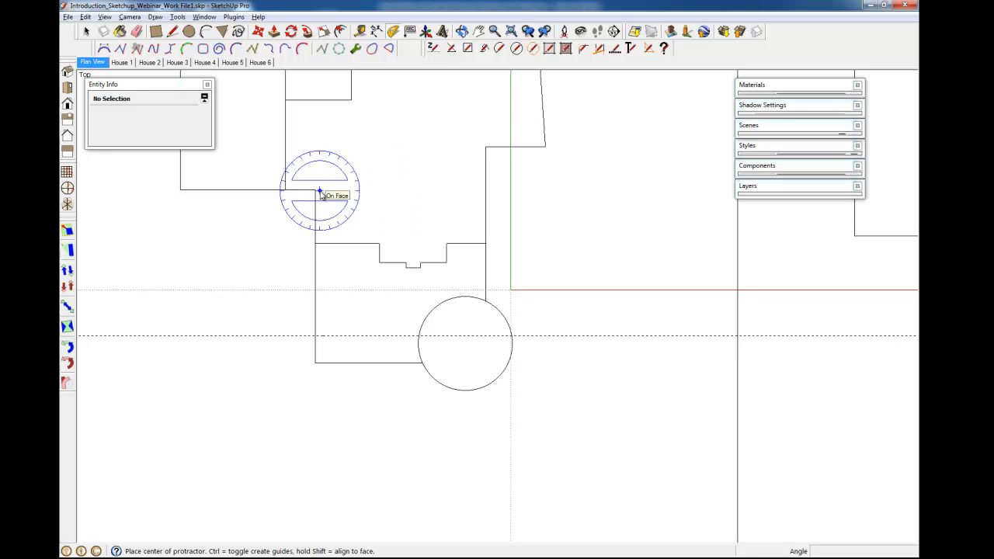
{"action": "left_click", "coordinate": [315, 336]}
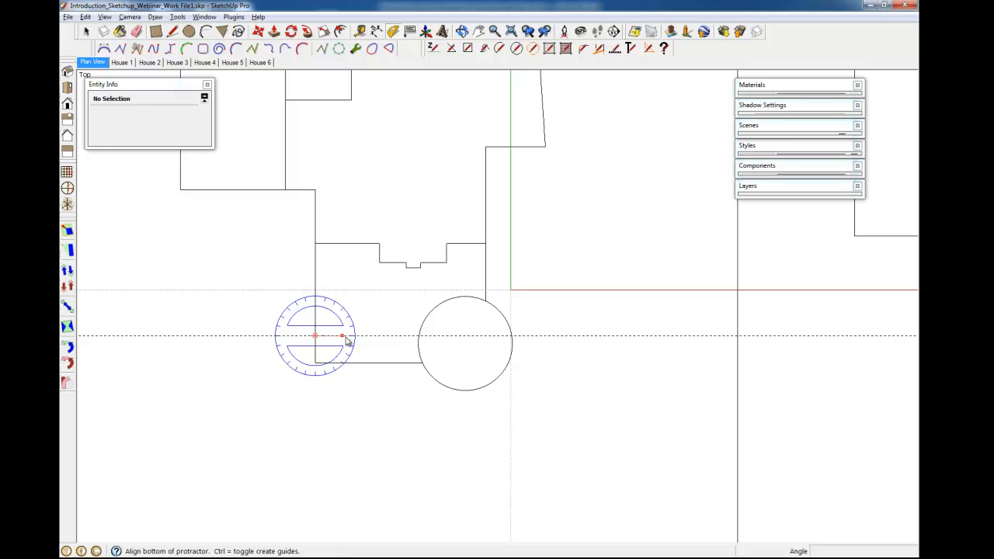
{"action": "left_click", "coordinate": [397, 336]}
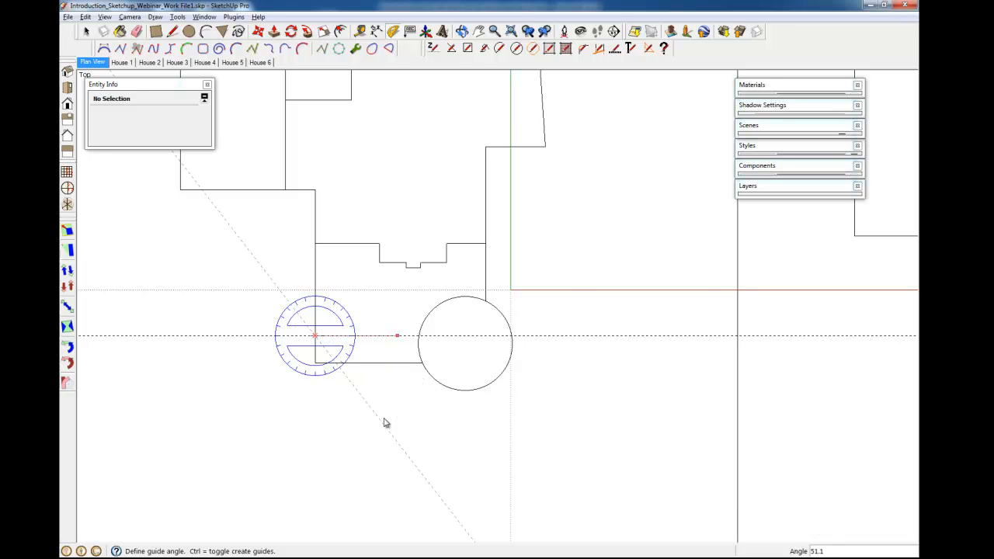
{"action": "left_click", "coordinate": [373, 379]}
Create a vertical guide 10' in from the area's left edge.
{"action": "scroll", "coordinate": [344, 355], "scroll_direction": "up", "scroll_amount": 4}
{"action": "scroll", "coordinate": [351, 361], "scroll_direction": "up", "scroll_amount": 2}
{"action": "key", "text": "space"}
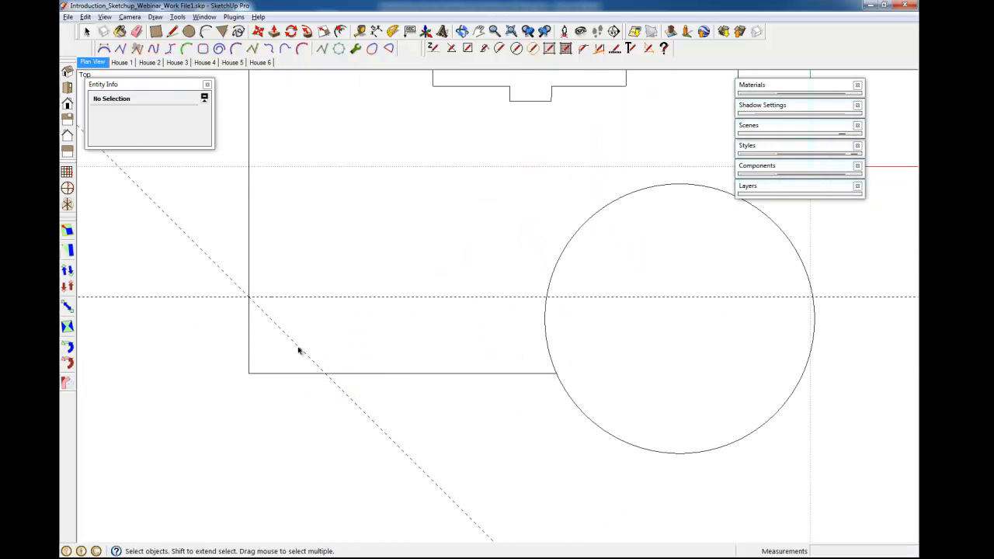
{"action": "key", "text": "t"}
{"action": "left_click", "coordinate": [248, 343]}
{"action": "left_click", "coordinate": [326, 364]}
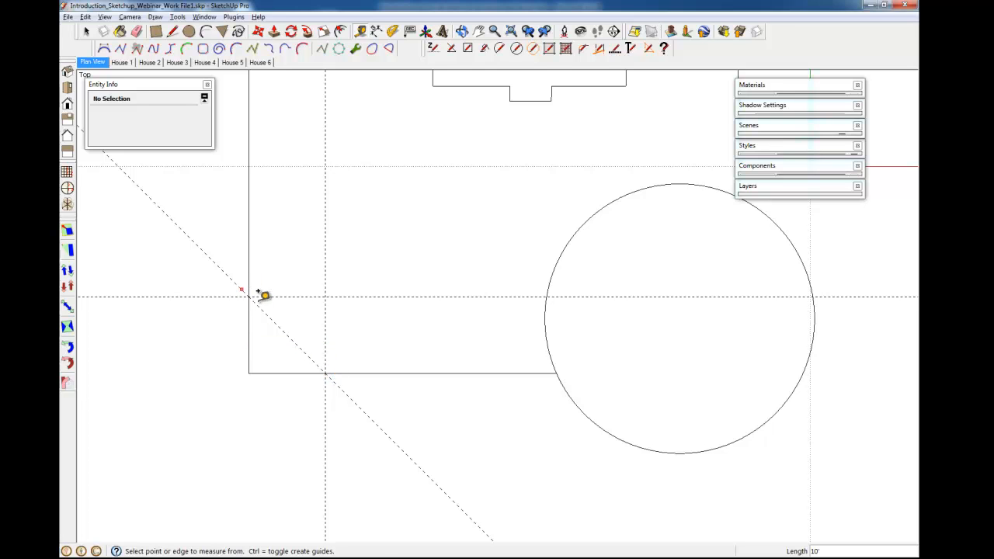
Chamfer the bottom-left corner by drawing a line along the diagonal guide and erasing the cut-off edges.
{"action": "key", "text": "e"}
{"action": "key", "text": "l"}
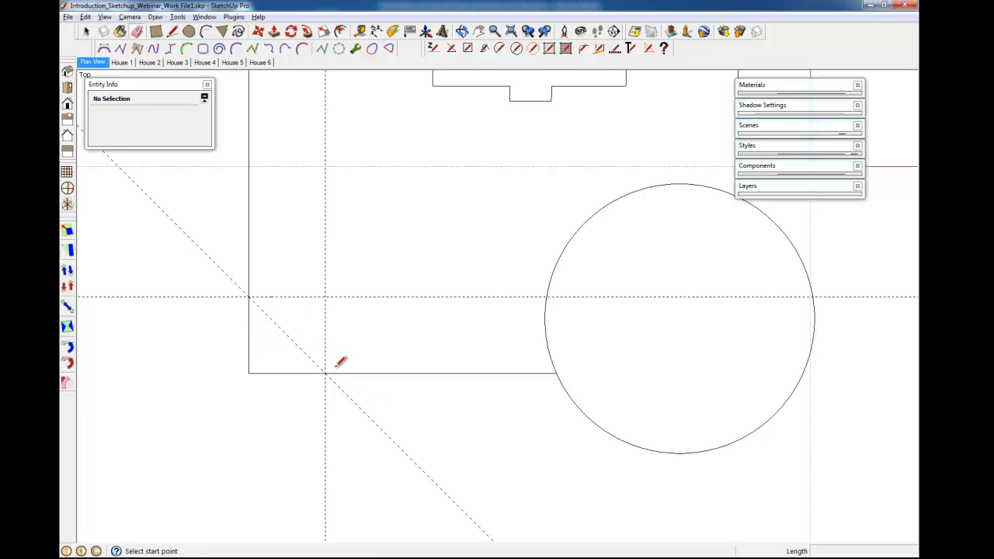
{"action": "left_click", "coordinate": [325, 374]}
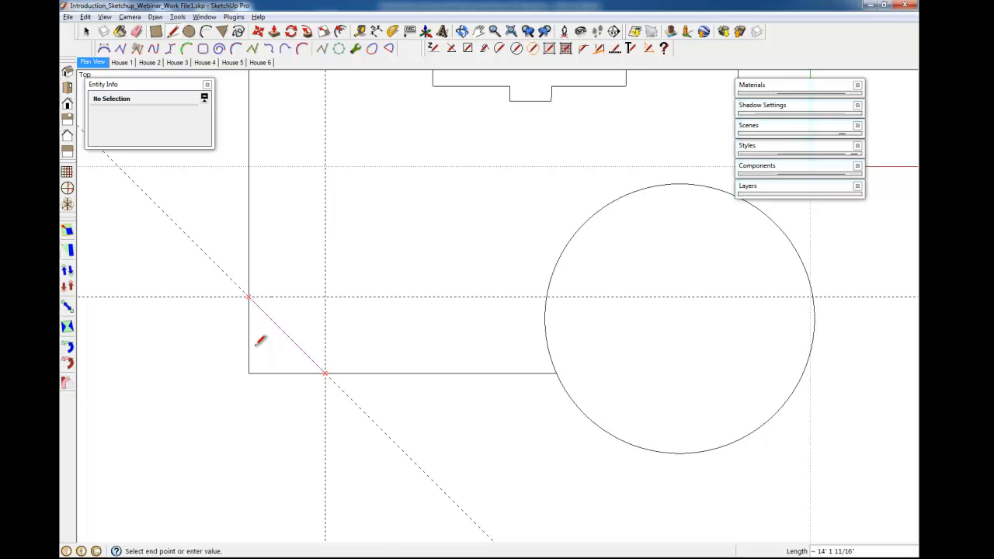
{"action": "key", "text": "e"}
{"action": "left_click_drag", "start_coordinate": [250, 368], "coordinate": [298, 380]}
{"action": "scroll", "coordinate": [275, 361], "scroll_direction": "down", "scroll_amount": 2}
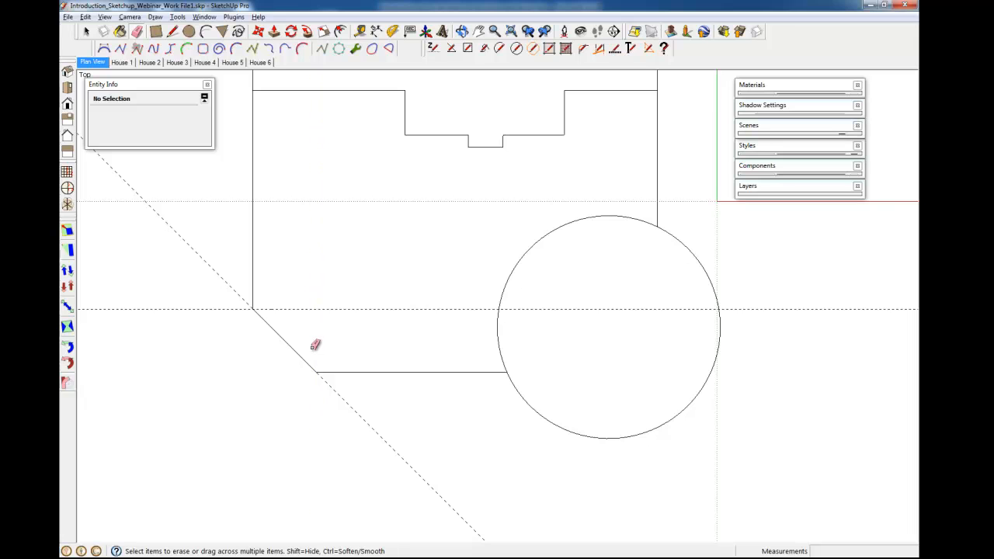
Erase the diagonal guide used for the chamfered corner.
{"action": "left_click", "coordinate": [241, 307]}
{"action": "left_click", "coordinate": [225, 281]}
{"action": "scroll", "coordinate": [331, 359], "scroll_direction": "down", "scroll_amount": 2}
{"action": "middle_click_drag", "start_coordinate": [390, 323], "coordinate": [349, 333], "text": "shift"}
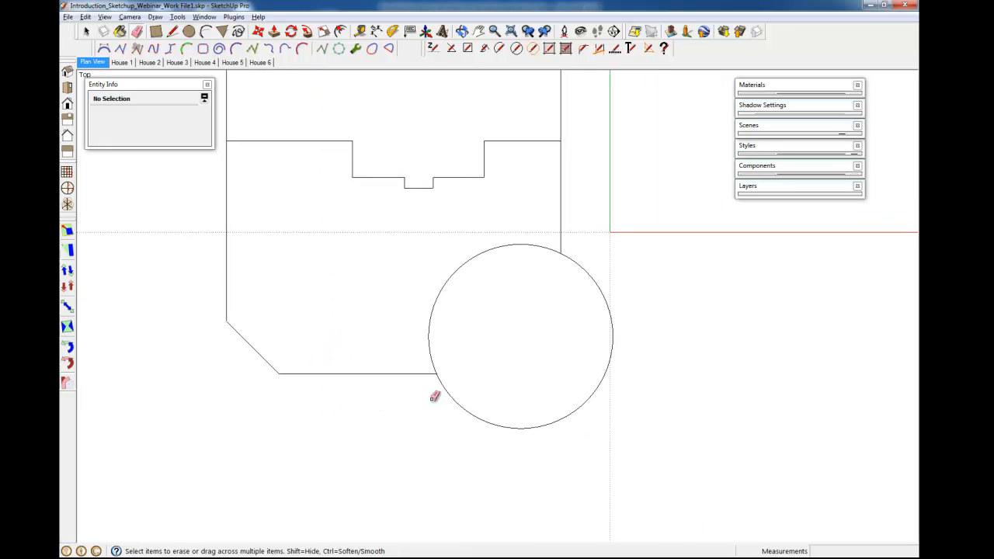
{"action": "middle_click_drag", "start_coordinate": [396, 230], "coordinate": [417, 292], "text": "shift"}
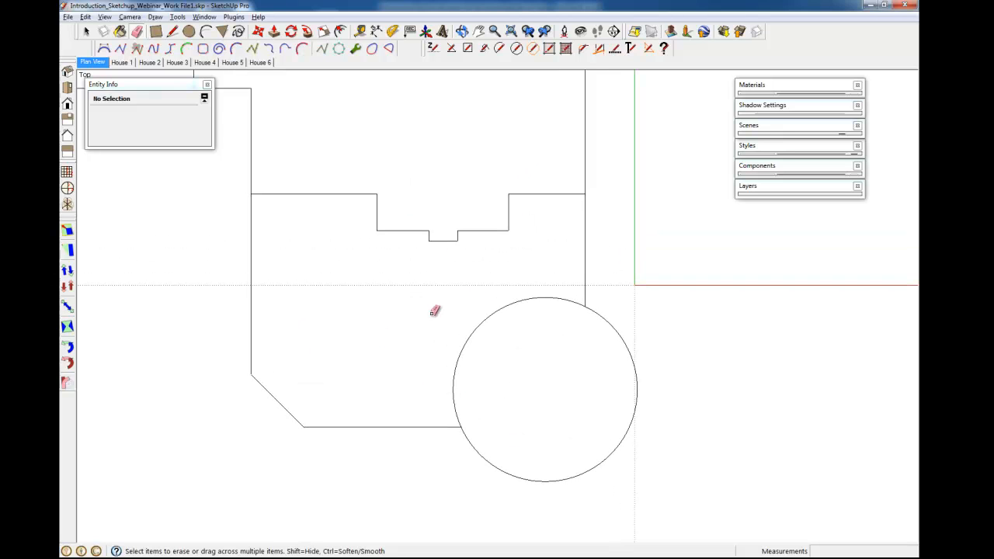
{"action": "middle_click_drag", "start_coordinate": [360, 349], "coordinate": [362, 357]}
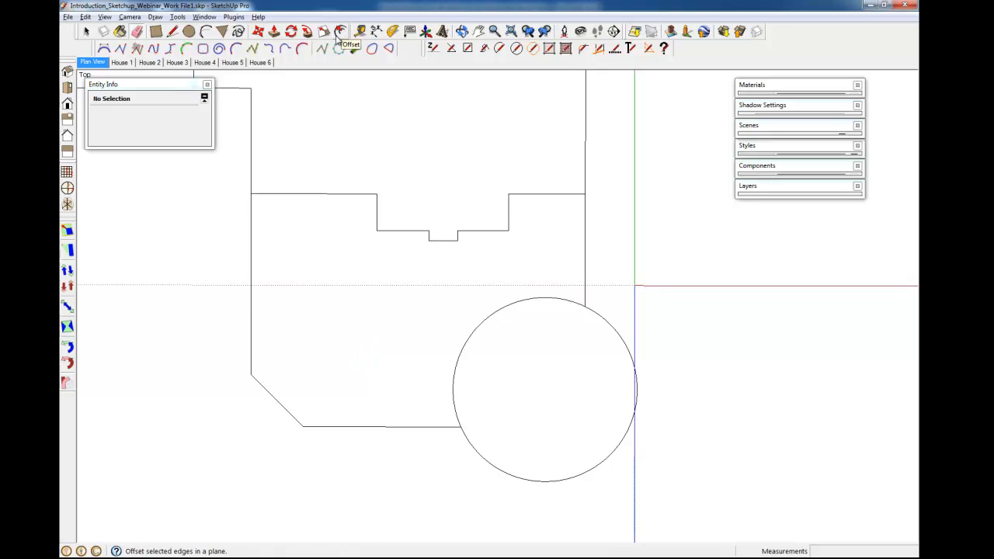
Offset the area's outline 9 inches inward with the Offset tool.
{"action": "left_click", "coordinate": [178, 17]}
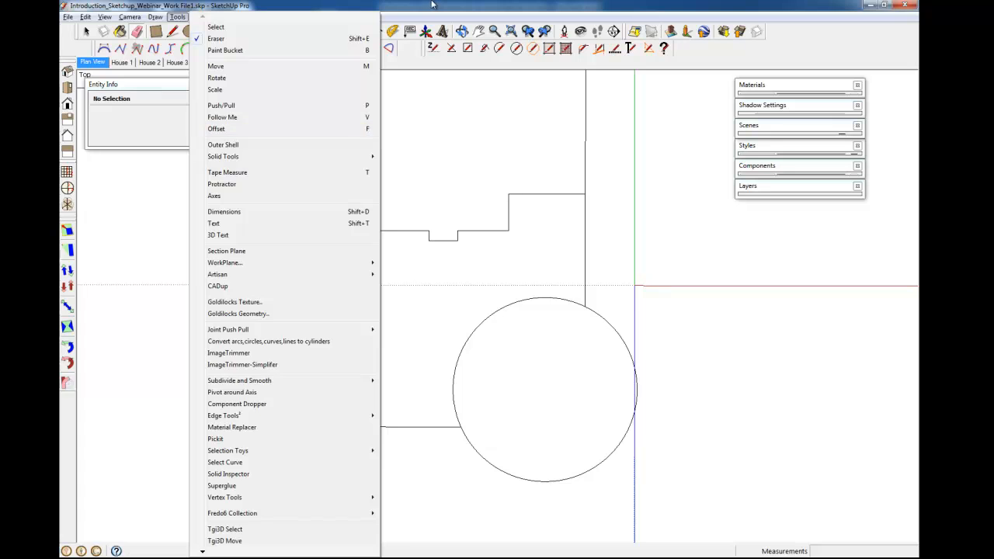
{"action": "left_click", "coordinate": [437, 298]}
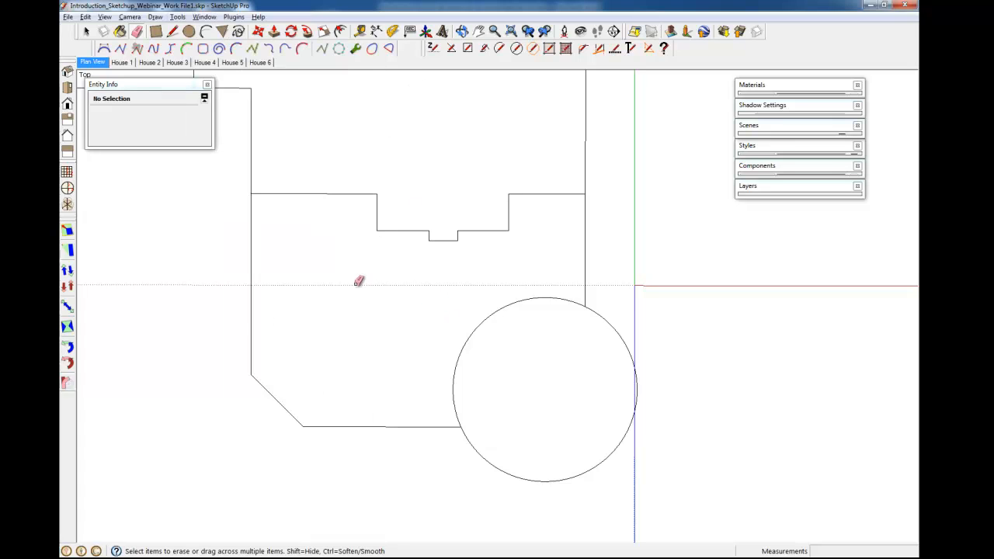
{"action": "middle_click_drag", "start_coordinate": [406, 326], "coordinate": [395, 300], "text": "shift"}
{"action": "key", "text": "f"}
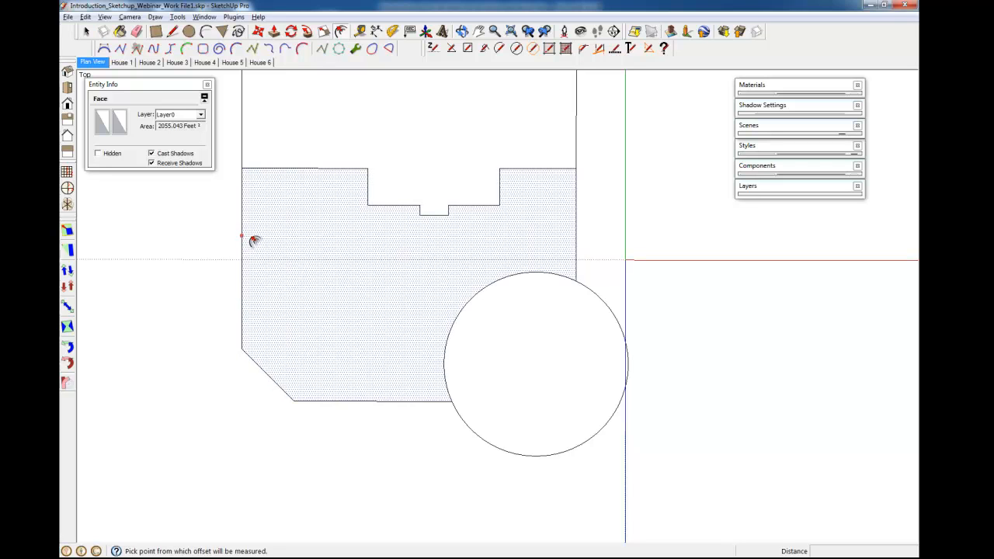
{"action": "key", "text": "space"}
{"action": "scroll", "coordinate": [247, 170], "scroll_direction": "up", "scroll_amount": 5}
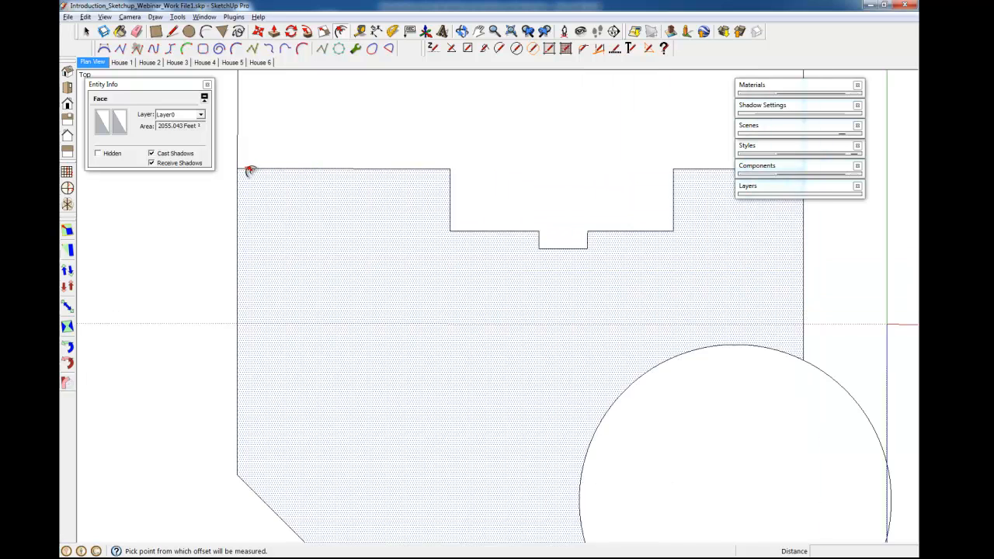
{"action": "left_click", "coordinate": [236, 170]}
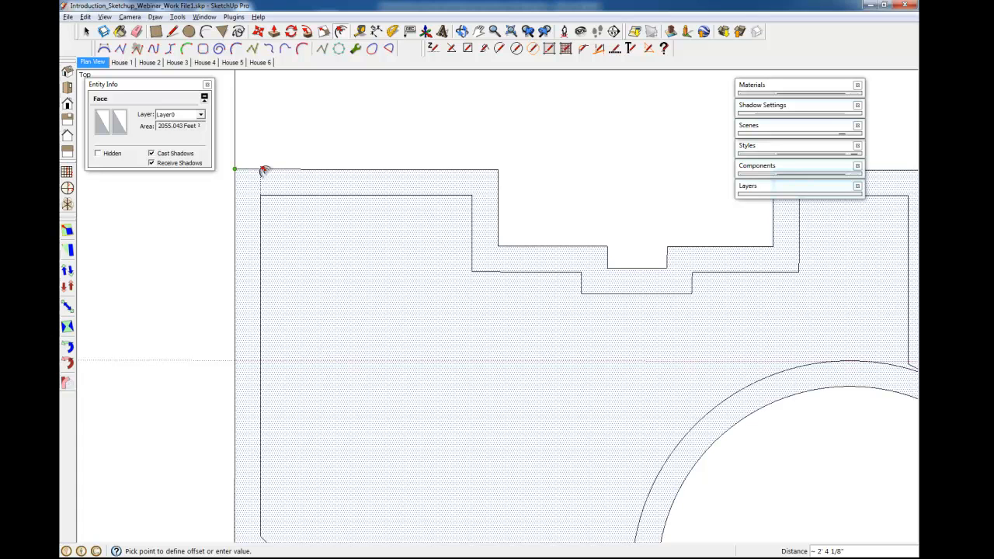
{"action": "type", "text": "9"}
{"action": "key", "text": "Return"}
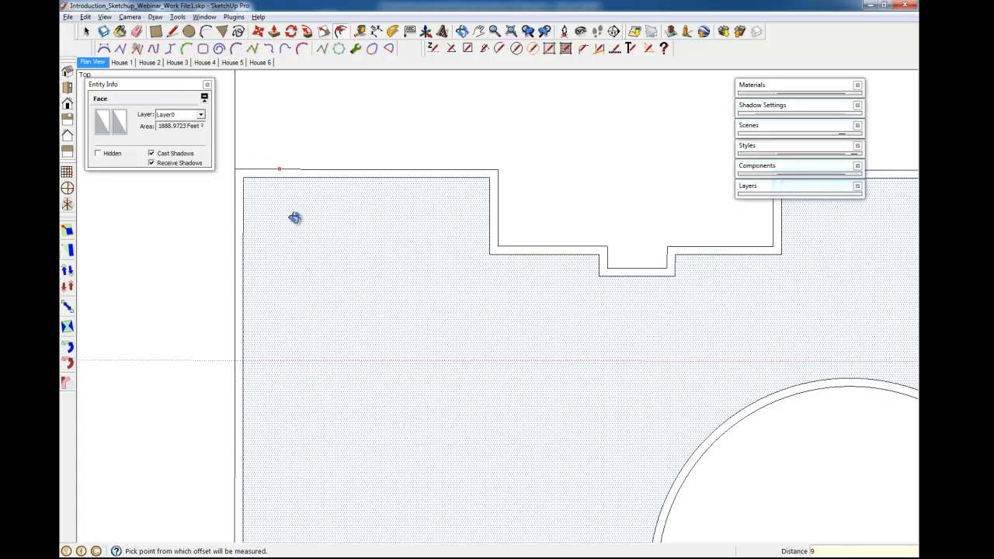
Offset the circle 9 inches inward.
{"action": "scroll", "coordinate": [295, 217], "scroll_direction": "down", "scroll_amount": 3}
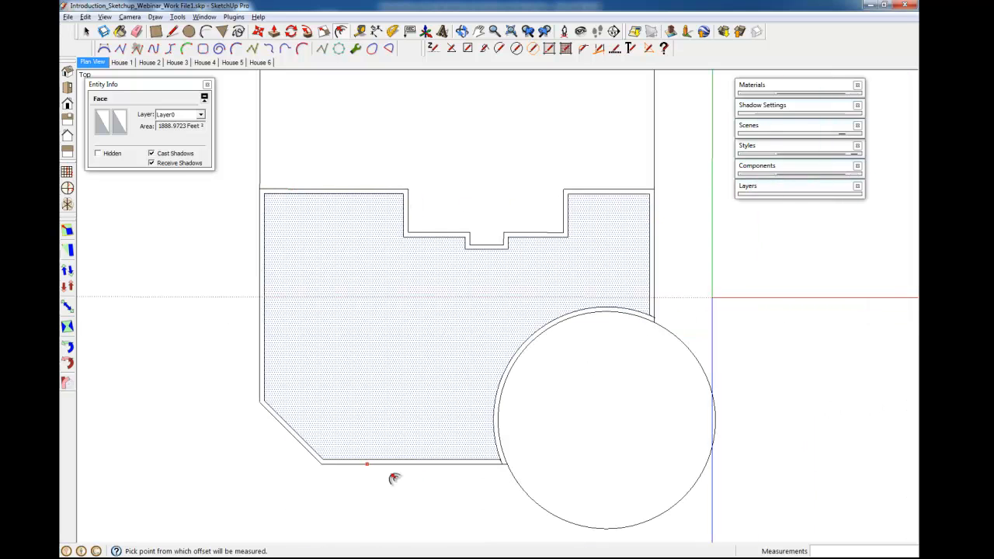
{"action": "middle_click_drag", "start_coordinate": [408, 399], "coordinate": [355, 359], "text": "shift"}
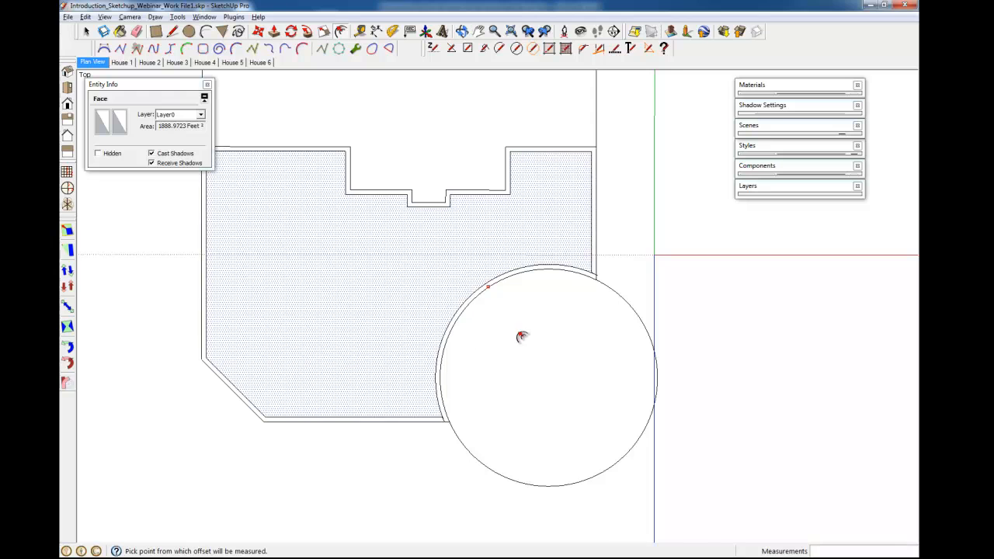
{"action": "scroll", "coordinate": [520, 336], "scroll_direction": "up", "scroll_amount": 2}
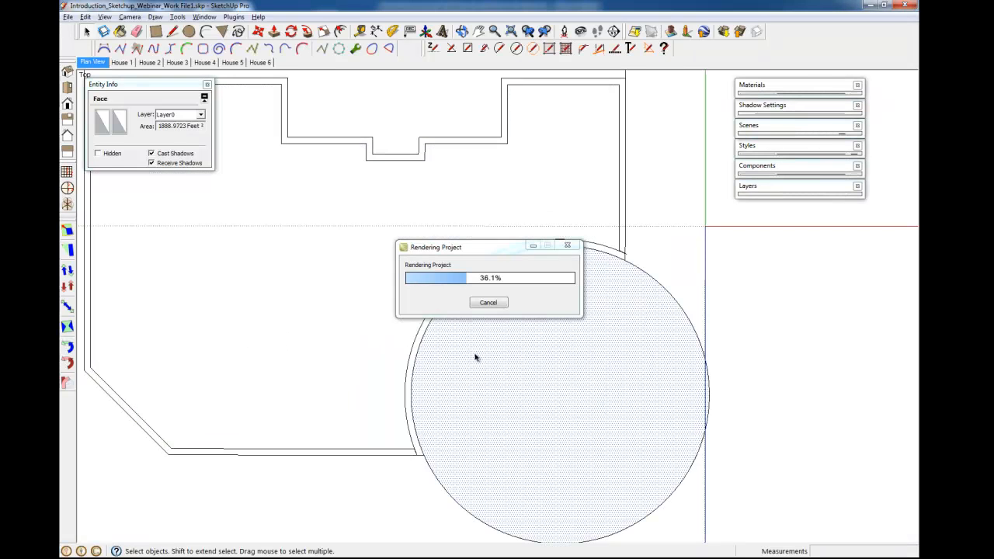
{"action": "key", "text": "f"}
{"action": "left_click", "coordinate": [433, 315]}
{"action": "key", "text": "Return"}
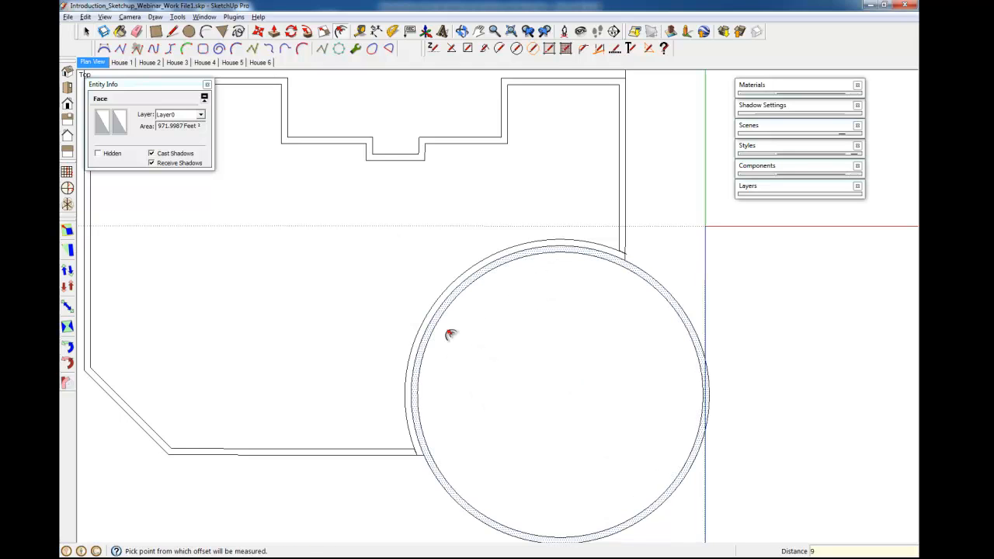
Extend the inner bottom offset edge to the circle's inner offset and erase the overlapping edges at that junction.
{"action": "middle_click_drag", "start_coordinate": [587, 394], "coordinate": [551, 317], "text": "shift"}
{"action": "scroll", "coordinate": [614, 367], "scroll_direction": "down", "scroll_amount": 1}
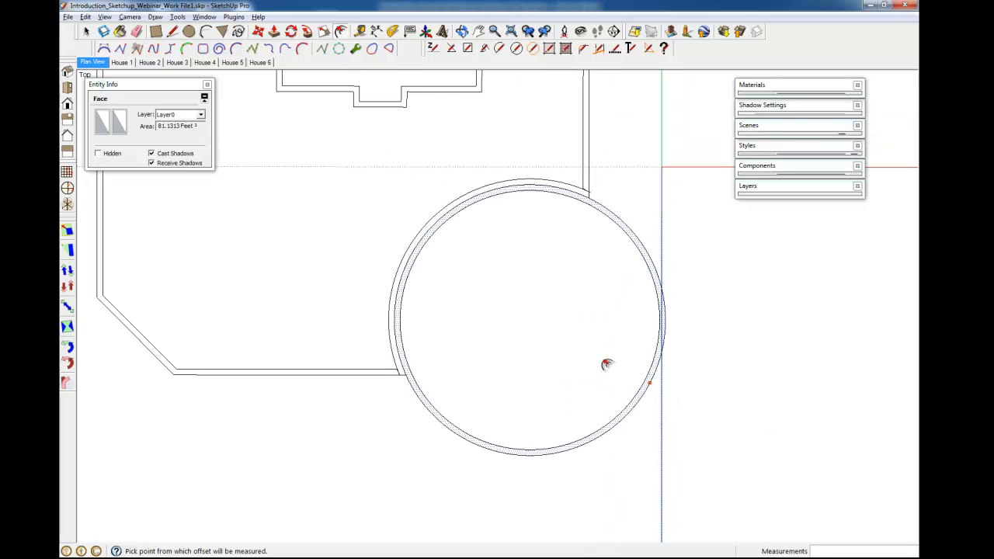
{"action": "scroll", "coordinate": [403, 348], "scroll_direction": "up", "scroll_amount": 3}
{"action": "key", "text": "l"}
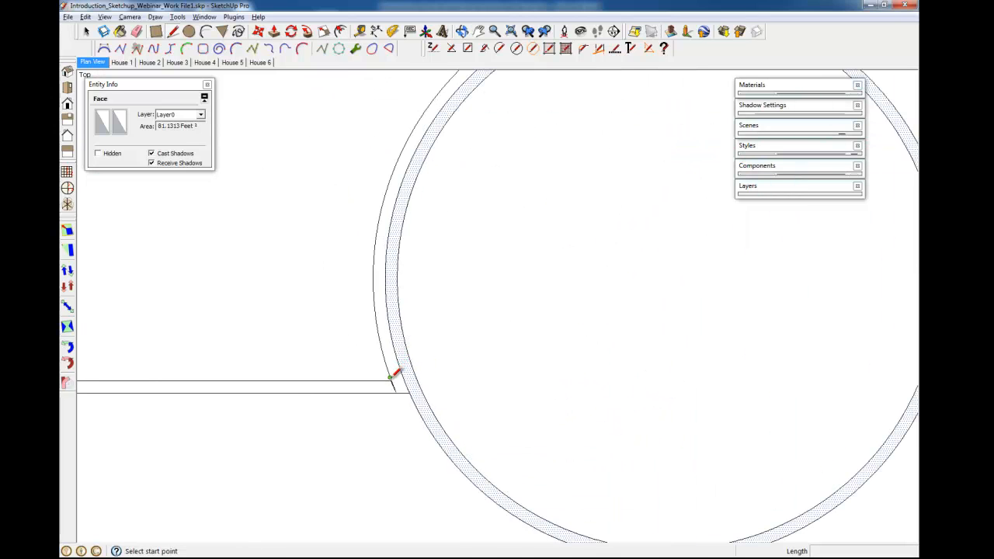
{"action": "scroll", "coordinate": [383, 378], "scroll_direction": "up", "scroll_amount": 4}
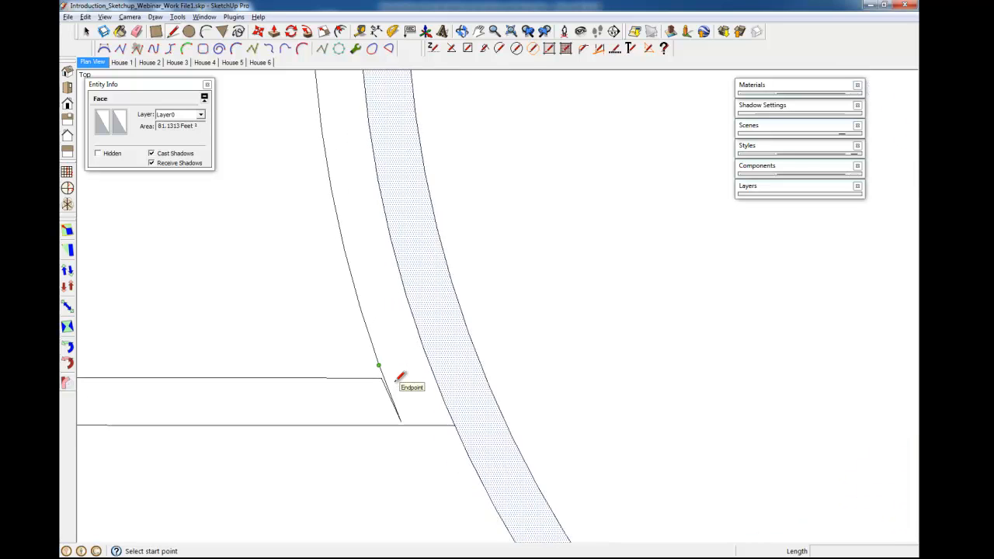
{"action": "left_click", "coordinate": [379, 376]}
{"action": "left_click", "coordinate": [456, 377]}
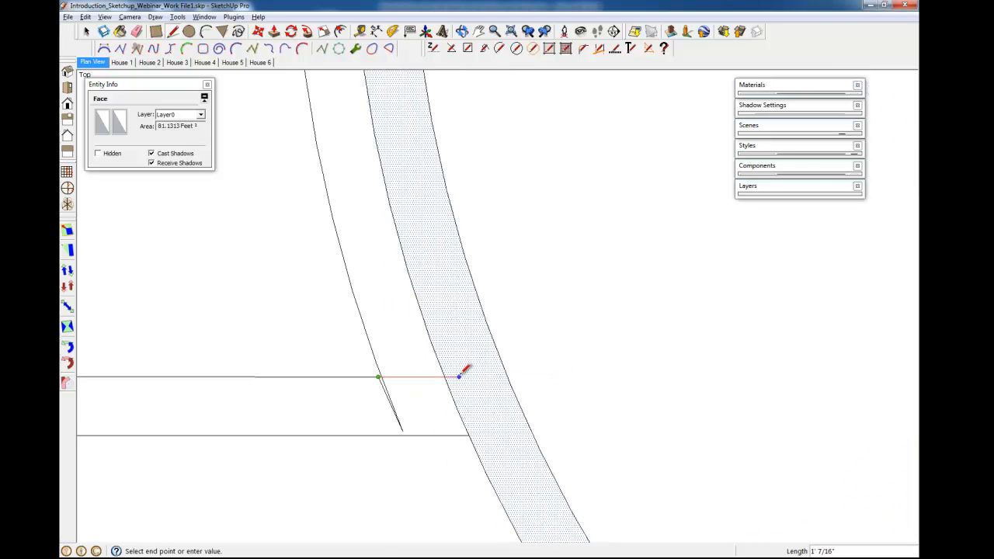
{"action": "key", "text": "e"}
{"action": "left_click", "coordinate": [454, 377]}
{"action": "left_click", "coordinate": [370, 359]}
{"action": "left_click", "coordinate": [387, 392]}
{"action": "scroll", "coordinate": [440, 409], "scroll_direction": "down", "scroll_amount": 4}
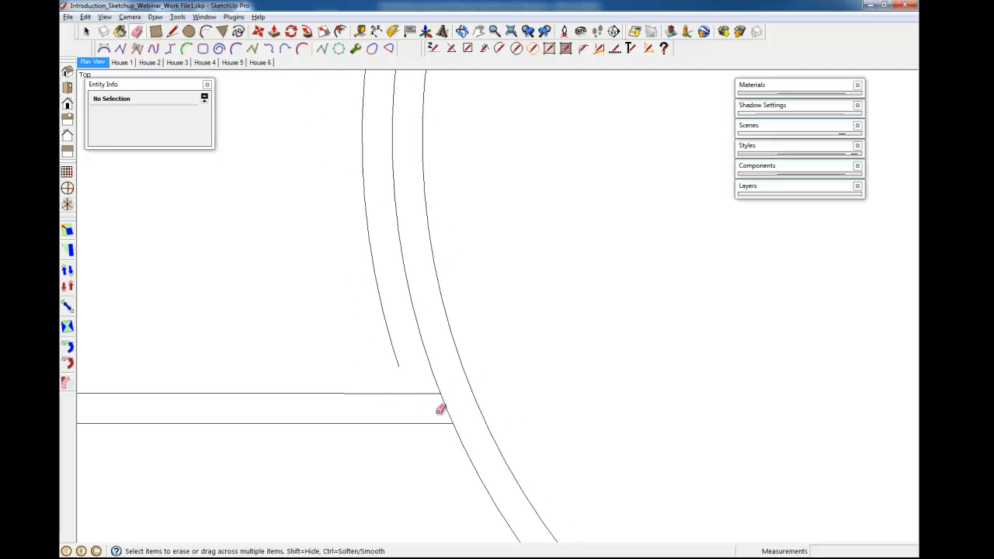
{"action": "middle_click_drag", "start_coordinate": [390, 344], "coordinate": [418, 464]}
{"action": "scroll", "coordinate": [417, 464], "scroll_direction": "down", "scroll_amount": 3}
{"action": "middle_click_drag", "start_coordinate": [664, 394], "coordinate": [519, 395], "text": "shift"}
{"action": "scroll", "coordinate": [571, 317], "scroll_direction": "up", "scroll_amount": 10}
Extend the inner right offset wall down to the circle's inner offset and erase the overlapping edges at that junction.
{"action": "key", "text": "l"}
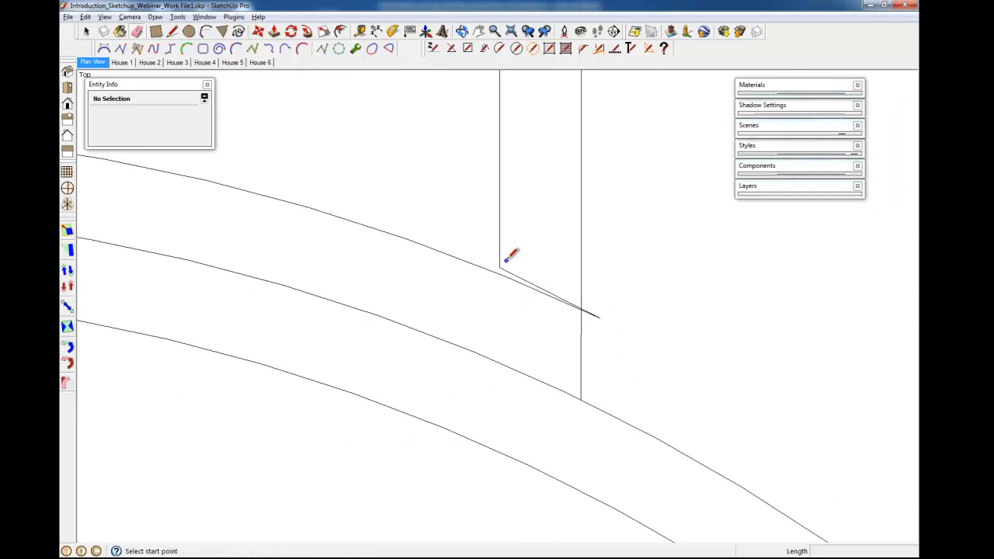
{"action": "left_click", "coordinate": [499, 267]}
{"action": "left_click", "coordinate": [499, 303]}
{"action": "key", "text": "e"}
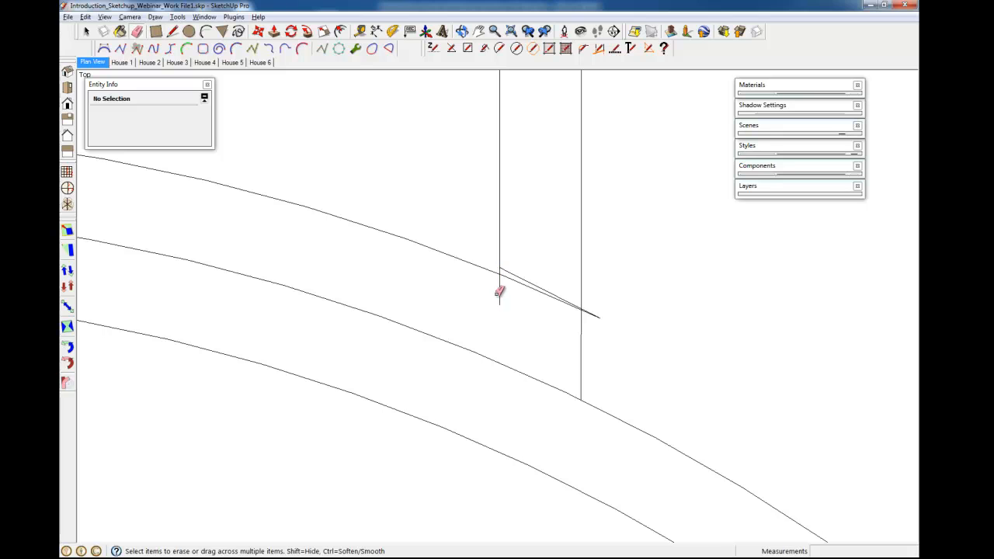
{"action": "left_click_drag", "start_coordinate": [496, 265], "coordinate": [535, 277]}
{"action": "key", "text": "l"}
{"action": "left_click", "coordinate": [499, 305]}
{"action": "left_click", "coordinate": [499, 363]}
{"action": "key", "text": "e"}
{"action": "mouse_move", "coordinate": [534, 286]}
{"action": "left_mouse_down"}
{"action": "mouse_move", "coordinate": [537, 277]}
{"action": "mouse_move", "coordinate": [513, 273]}
{"action": "left_mouse_up"}
{"action": "left_click", "coordinate": [504, 275]}
{"action": "left_click_drag", "start_coordinate": [594, 317], "coordinate": [606, 342]}
{"action": "left_click", "coordinate": [587, 312]}
{"action": "scroll", "coordinate": [499, 277], "scroll_direction": "down", "scroll_amount": 2}
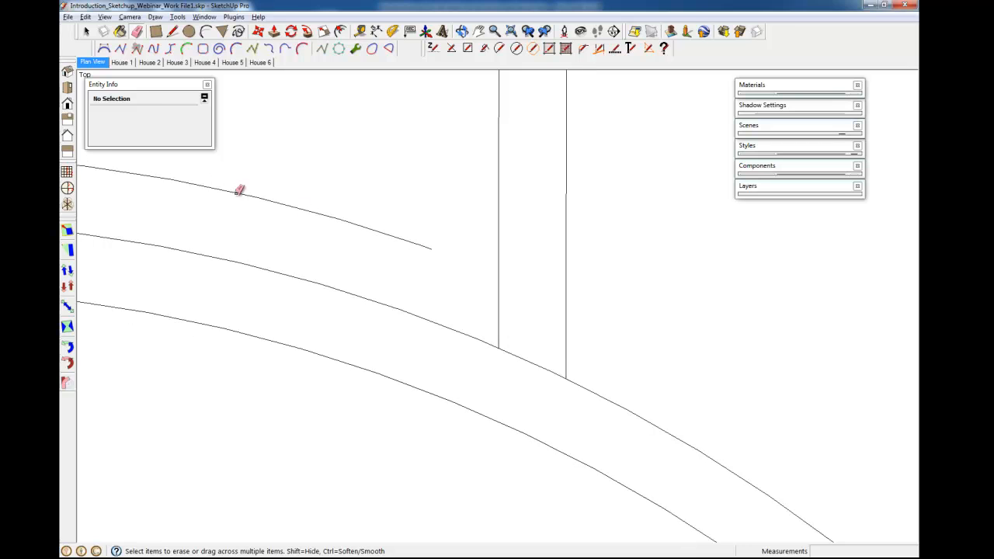
{"action": "middle_click_drag", "start_coordinate": [493, 278], "coordinate": [604, 325], "text": "shift"}
{"action": "left_click", "coordinate": [529, 296]}
{"action": "left_click", "coordinate": [444, 263]}
{"action": "left_click", "coordinate": [536, 293]}
{"action": "scroll", "coordinate": [650, 321], "scroll_direction": "down", "scroll_amount": 3}
{"action": "key", "text": "space"}
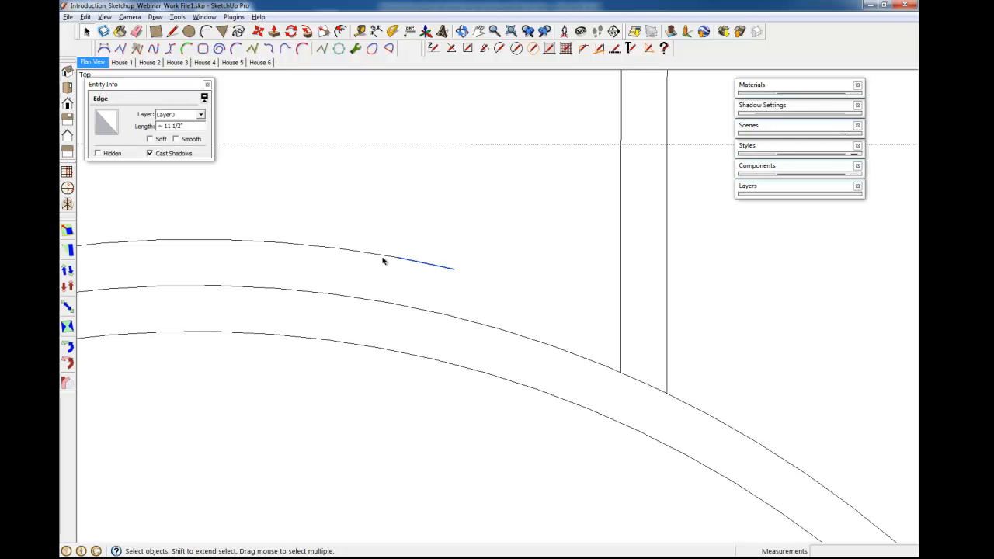
Select the leftover arc of the original circle and delete it.
{"action": "left_click", "coordinate": [383, 257]}
{"action": "middle_click_drag", "start_coordinate": [277, 325], "coordinate": [650, 329], "text": "shift"}
{"action": "scroll", "coordinate": [651, 329], "scroll_direction": "down", "scroll_amount": 8}
{"action": "scroll", "coordinate": [592, 233], "scroll_direction": "down", "scroll_amount": 5}
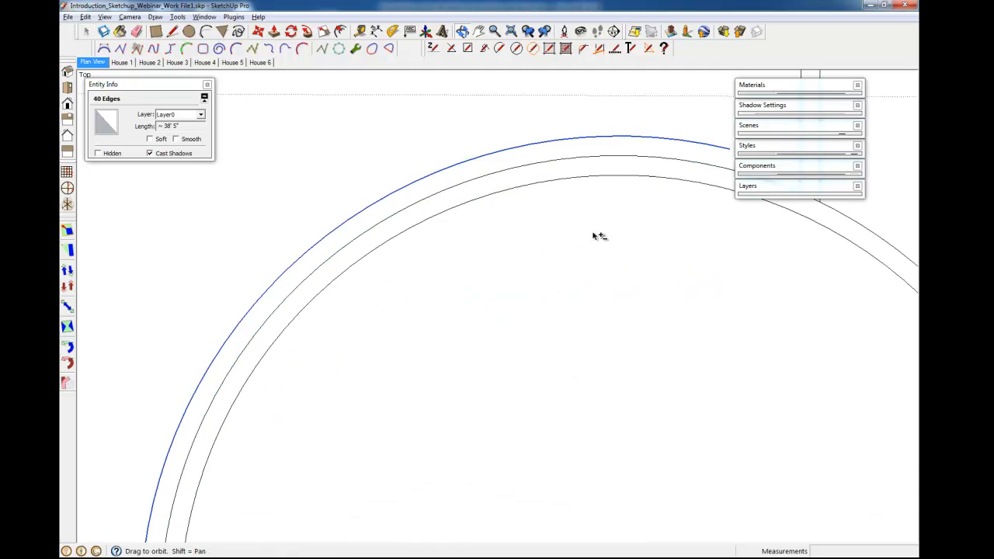
{"action": "key", "text": "Delete"}
Draw an arc of about 20' 9" radius in the empty space left of the area.
{"action": "scroll", "coordinate": [534, 283], "scroll_direction": "down", "scroll_amount": 5}
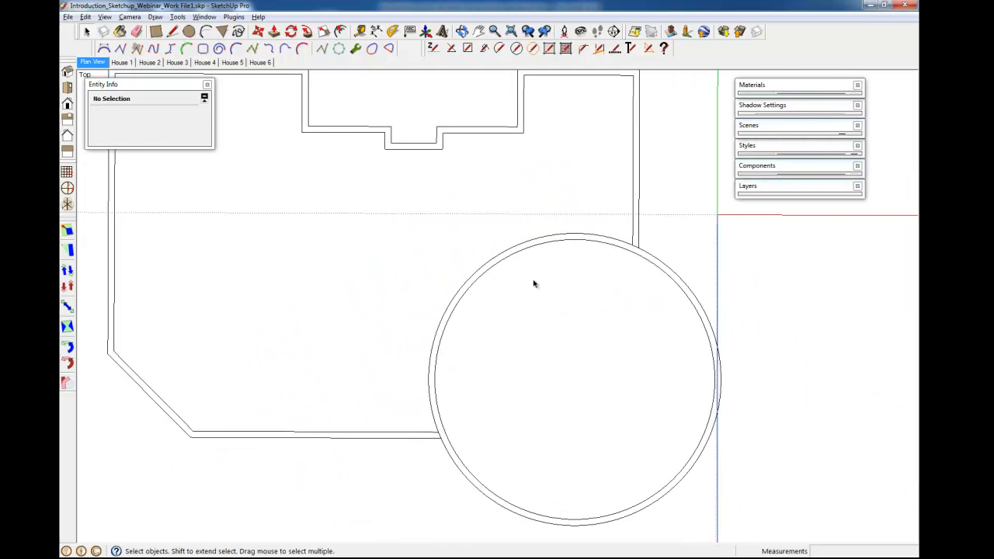
{"action": "scroll", "coordinate": [534, 283], "scroll_direction": "down", "scroll_amount": 2}
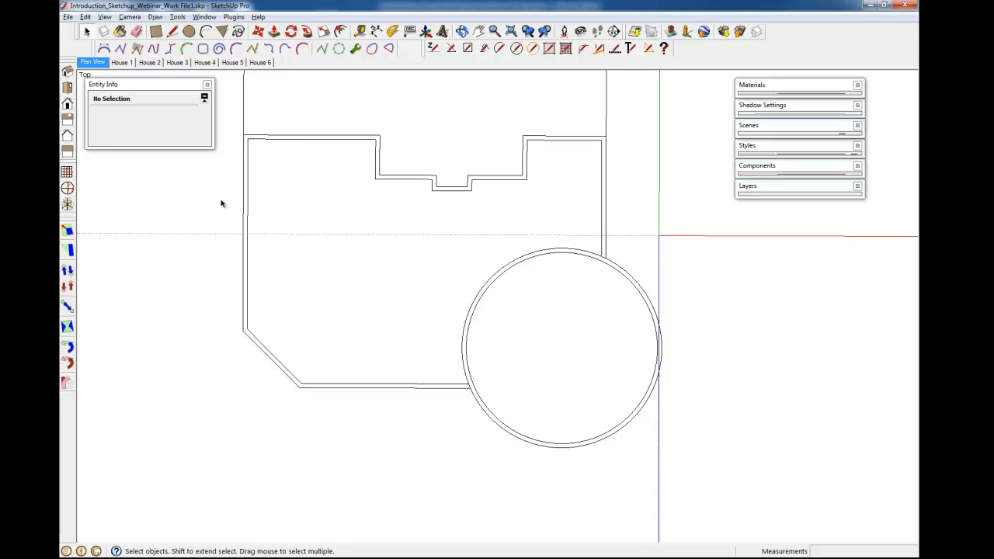
{"action": "middle_click_drag", "start_coordinate": [576, 382], "coordinate": [573, 405], "text": "shift"}
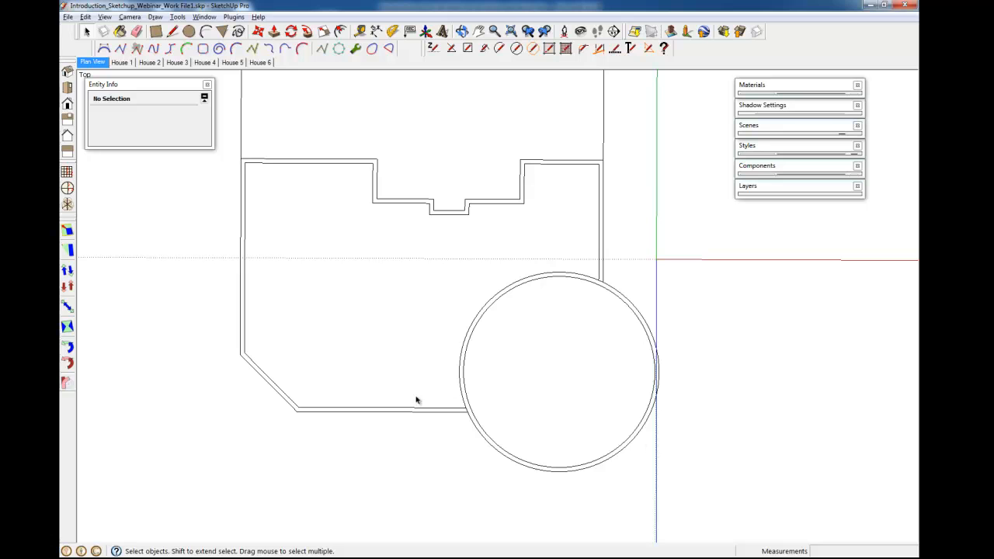
{"action": "middle_click_drag", "start_coordinate": [287, 396], "coordinate": [411, 384], "text": "shift"}
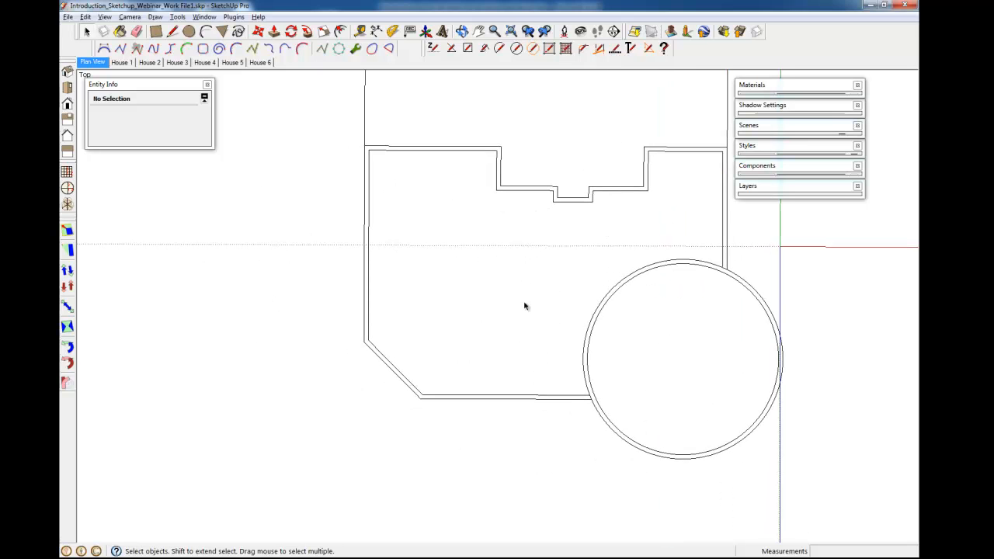
{"action": "middle_click_drag", "start_coordinate": [476, 344], "coordinate": [448, 426], "text": "shift"}
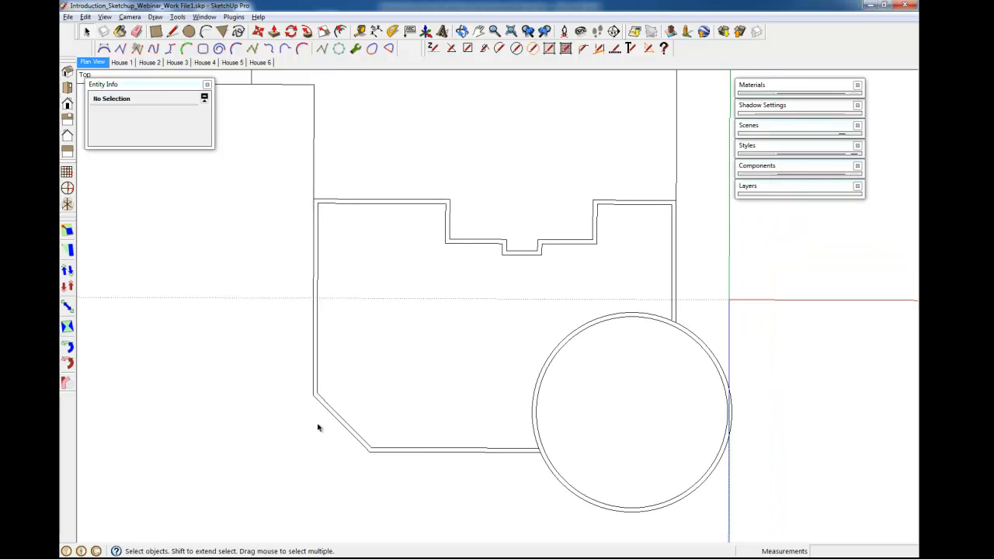
{"action": "scroll", "coordinate": [318, 426], "scroll_direction": "up", "scroll_amount": 2}
{"action": "scroll", "coordinate": [288, 411], "scroll_direction": "up", "scroll_amount": 2}
{"action": "mouse_move", "coordinate": [303, 415]}
{"action": "middle_mouse_down", "text": "shift"}
{"action": "mouse_move", "coordinate": [544, 381]}
{"action": "mouse_move", "coordinate": [565, 387]}
{"action": "middle_mouse_up", "text": "shift"}
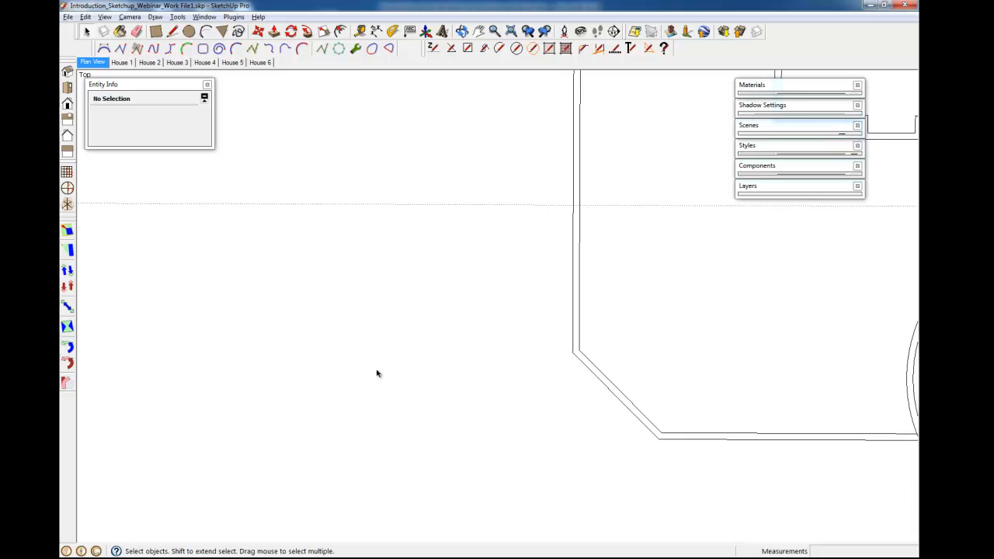
{"action": "scroll", "coordinate": [375, 374], "scroll_direction": "down", "scroll_amount": 3}
{"action": "key", "text": "l"}
{"action": "left_click", "coordinate": [273, 359]}
{"action": "left_click", "coordinate": [370, 426]}
{"action": "left_click", "coordinate": [365, 385]}
Select the arc and offset it outward by about 14' 8".
{"action": "key", "text": "space"}
{"action": "left_click", "coordinate": [355, 397]}
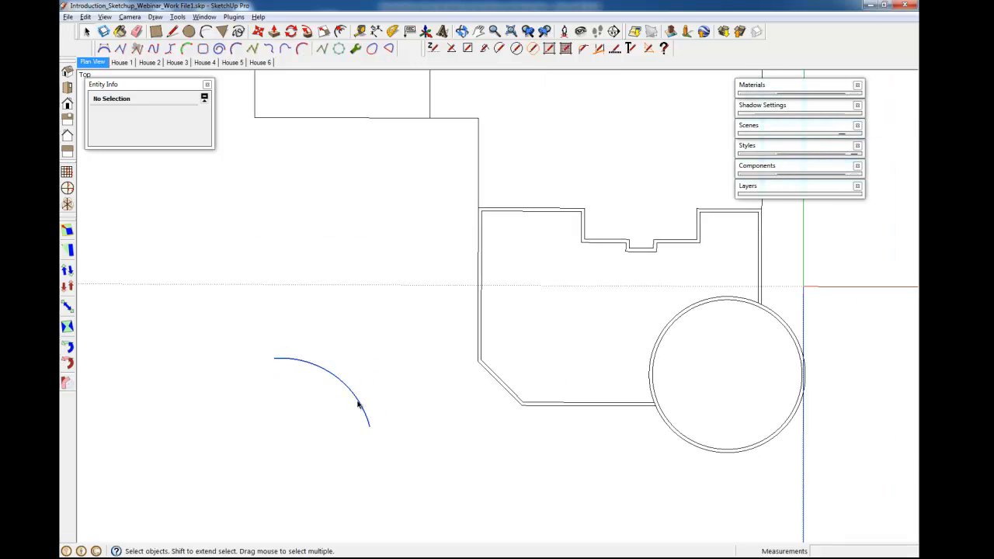
{"action": "key", "text": "f"}
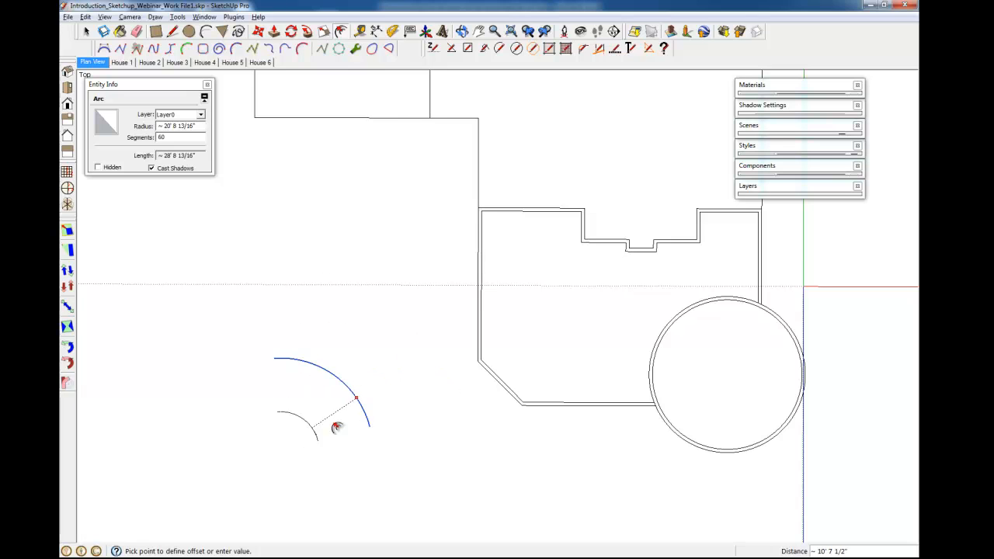
{"action": "left_click", "coordinate": [400, 382]}
{"action": "middle_click_drag", "start_coordinate": [311, 406], "coordinate": [424, 437], "text": "shift"}
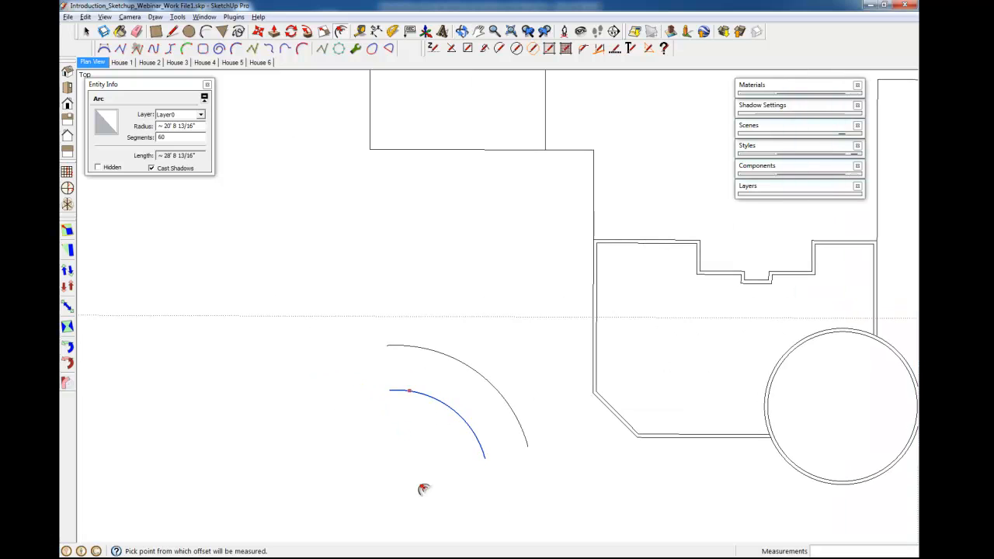
Draw two connected lines forming a corner: a horizontal line, then a vertical line running down.
{"action": "key", "text": "l"}
{"action": "left_click", "coordinate": [242, 364]}
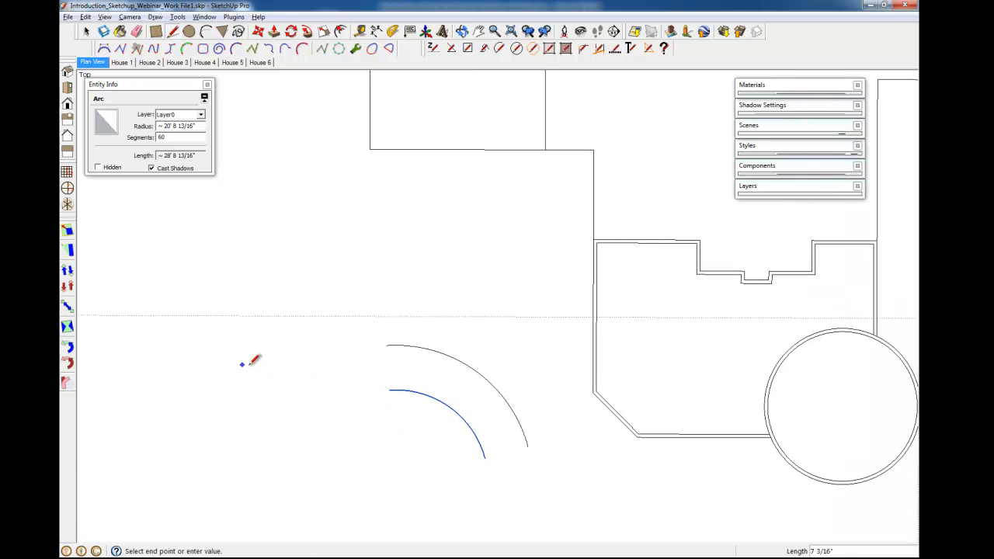
{"action": "left_click", "coordinate": [320, 364]}
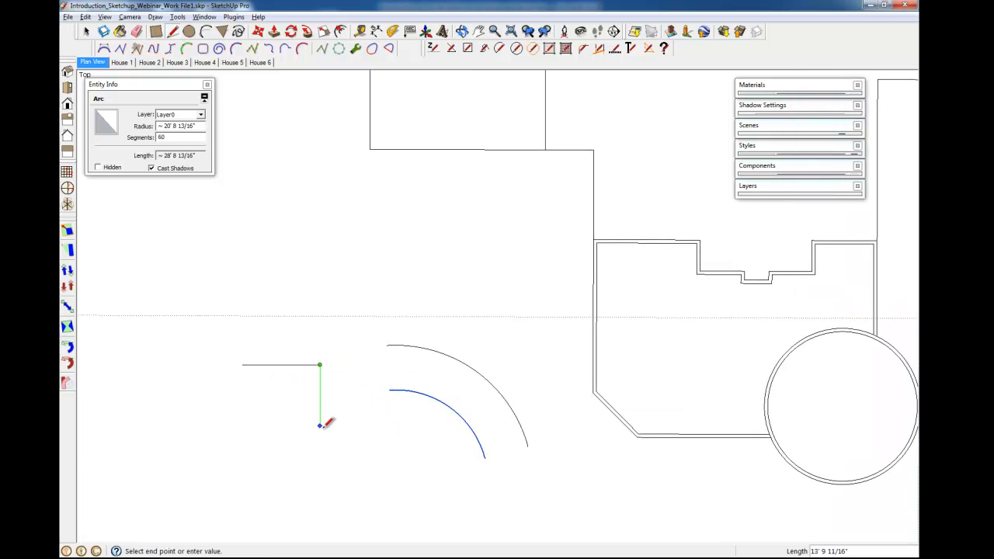
{"action": "left_click", "coordinate": [320, 435]}
Try to offset the two connected corner lines inward.
{"action": "key", "text": "space"}
{"action": "left_click", "coordinate": [319, 398]}
{"action": "left_click", "coordinate": [306, 364], "text": "shift"}
{"action": "key", "text": "f"}
{"action": "left_click", "coordinate": [325, 385]}
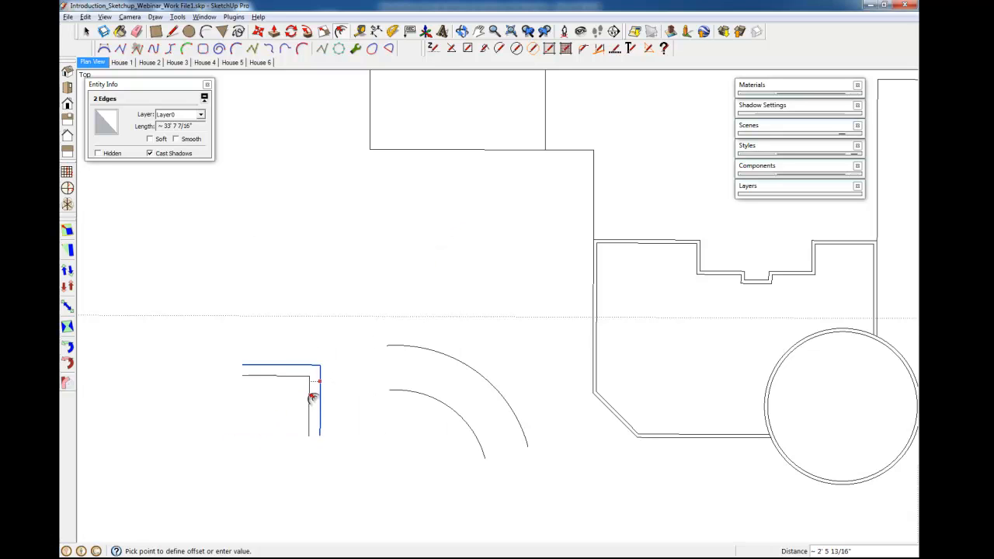
{"action": "key", "text": "space"}
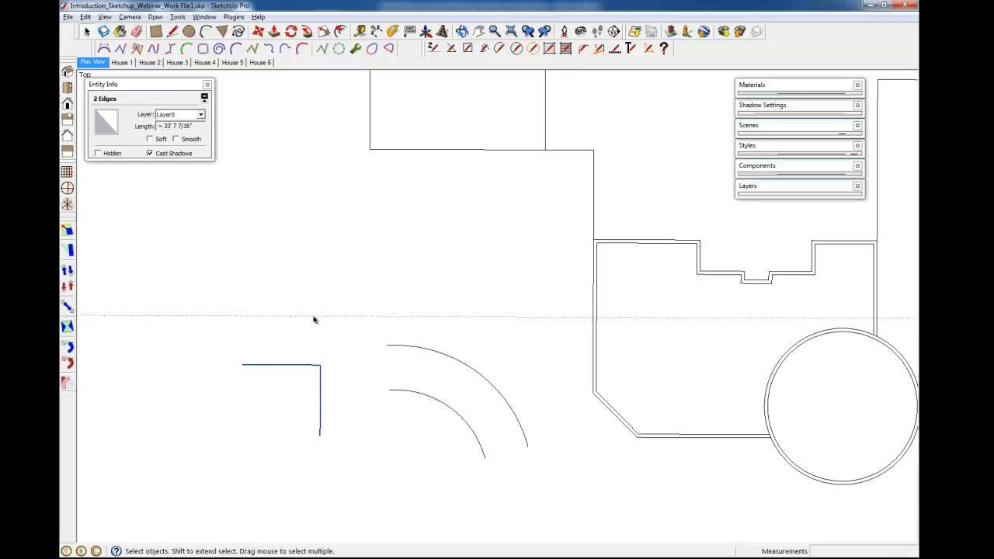
Draw a single horizontal line above the corner and try to offset it.
{"action": "key", "text": "l"}
{"action": "left_click", "coordinate": [278, 262]}
{"action": "left_click", "coordinate": [388, 262]}
{"action": "key", "text": "f"}
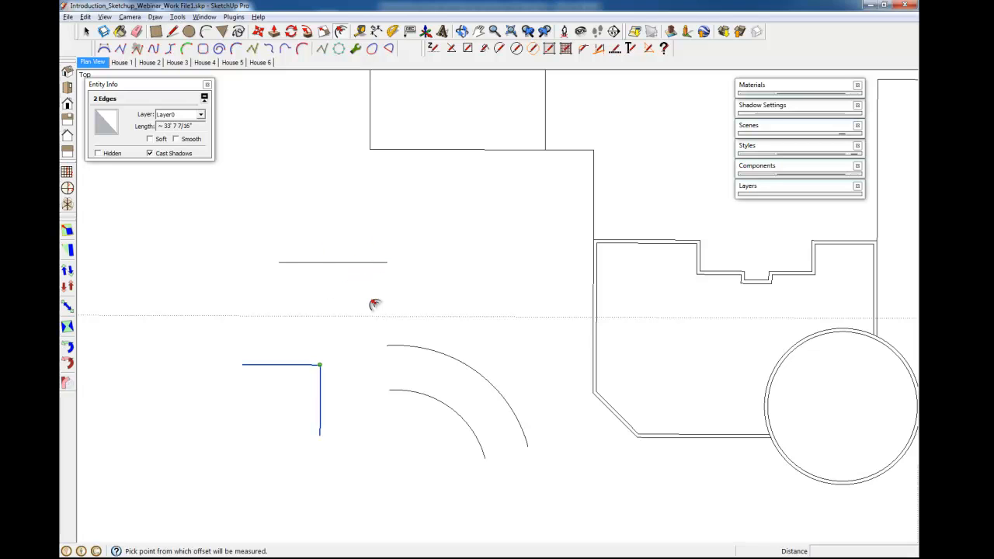
{"action": "key", "text": "space"}
Select all the demonstration arcs and lines left of the house and delete them.
{"action": "left_click_drag", "start_coordinate": [212, 234], "coordinate": [547, 510]}
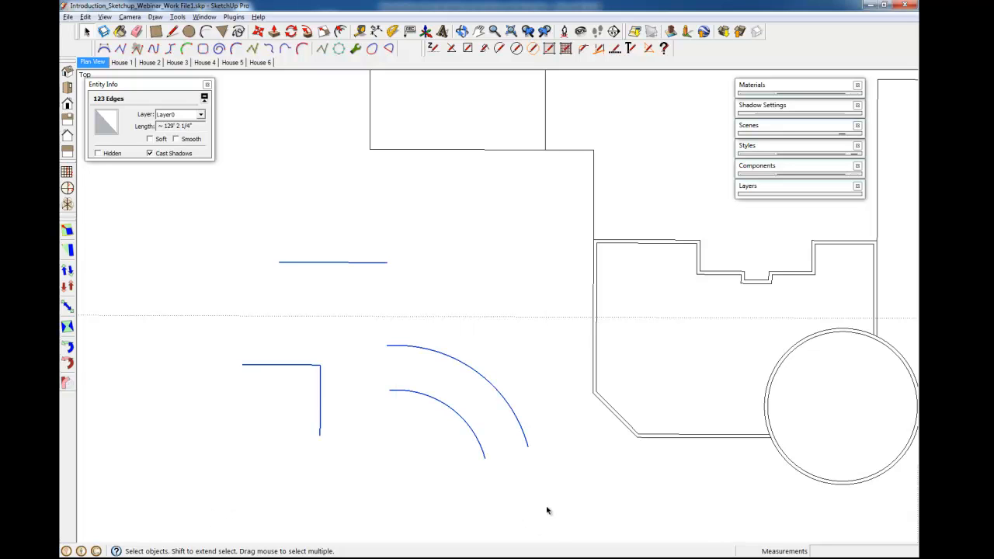
{"action": "mouse_move", "coordinate": [444, 353]}
{"action": "middle_mouse_down", "text": "shift"}
{"action": "mouse_move", "coordinate": [410, 366]}
{"action": "mouse_move", "coordinate": [416, 372]}
{"action": "middle_mouse_up", "text": "shift"}
{"action": "mouse_move", "coordinate": [785, 497]}
{"action": "middle_mouse_down", "text": "shift"}
{"action": "mouse_move", "coordinate": [696, 435]}
{"action": "mouse_move", "coordinate": [705, 427]}
{"action": "middle_mouse_up", "text": "shift"}
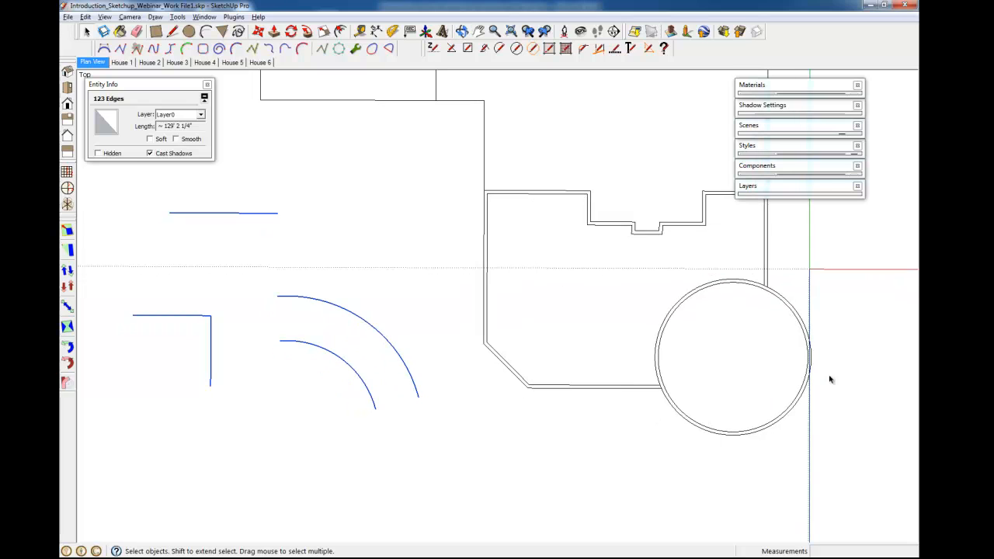
{"action": "left_click", "coordinate": [695, 332]}
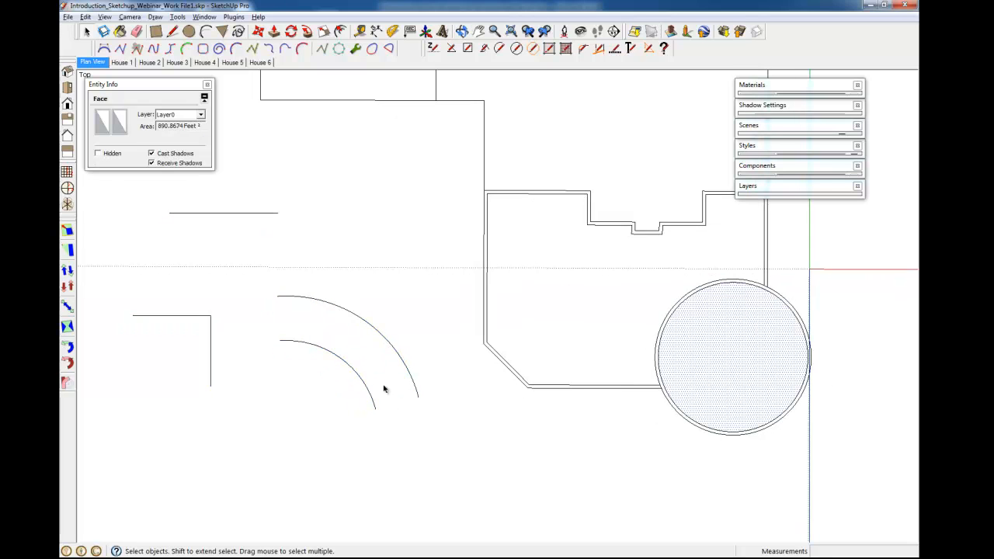
{"action": "middle_click_drag", "start_coordinate": [287, 376], "coordinate": [399, 393], "text": "shift"}
{"action": "left_click_drag", "start_coordinate": [188, 214], "coordinate": [555, 486]}
{"action": "key", "text": "Delete"}
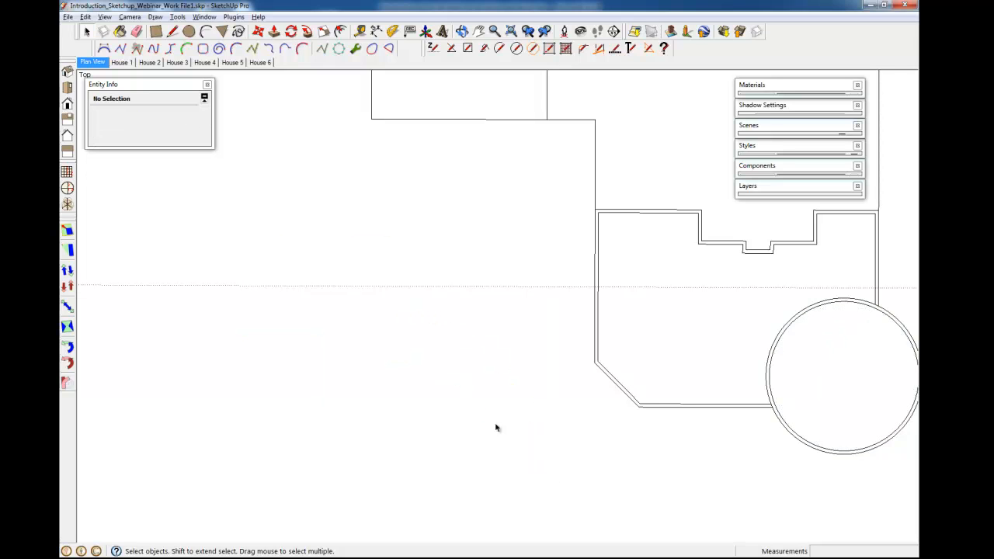
Draw a rectangle about 38' 8" by 34' 3" in the cleared space left of the house.
{"action": "middle_click_drag", "start_coordinate": [765, 444], "coordinate": [734, 448], "text": "shift"}
{"action": "middle_click_drag", "start_coordinate": [343, 347], "coordinate": [389, 338], "text": "shift"}
{"action": "key", "text": "r"}
{"action": "left_click", "coordinate": [171, 288]}
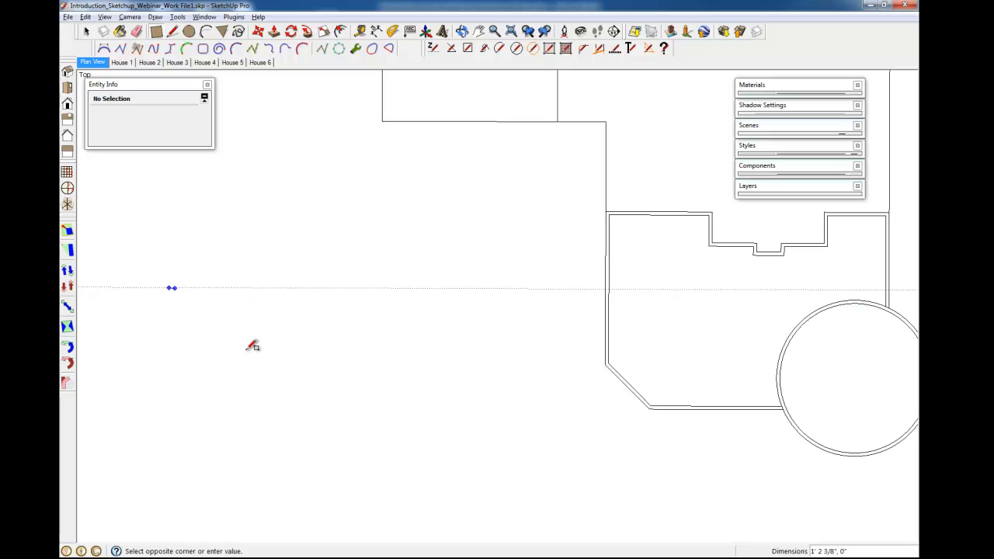
{"action": "left_click", "coordinate": [321, 460]}
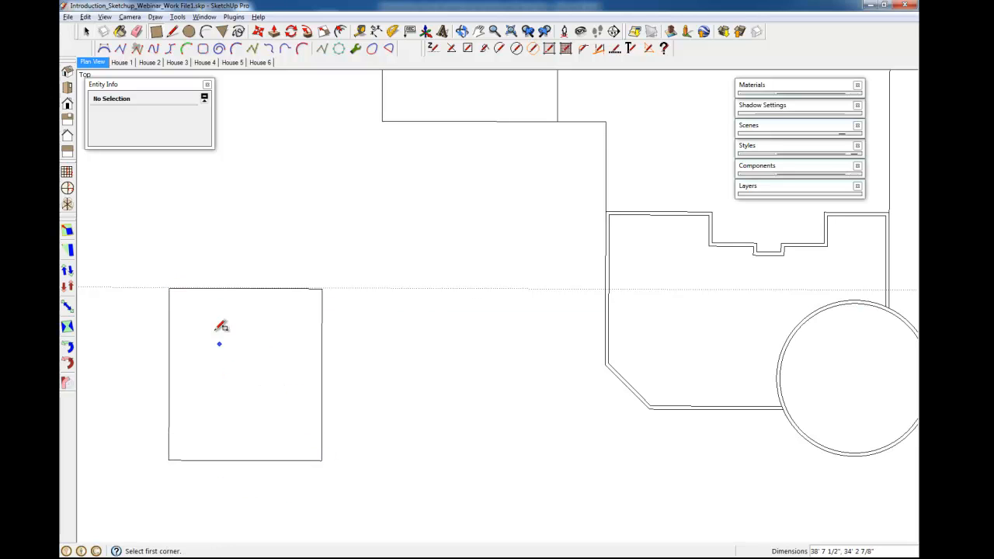
Copy the rectangle and place the copy to the right of the original.
{"action": "key", "text": "space"}
{"action": "triple_click", "coordinate": [288, 354]}
{"action": "key", "text": "m"}
{"action": "key", "text": "space"}
{"action": "left_click", "coordinate": [275, 361]}
{"action": "key", "text": "m"}
{"action": "left_click", "coordinate": [256, 351]}
{"action": "key", "text": "ctrl"}
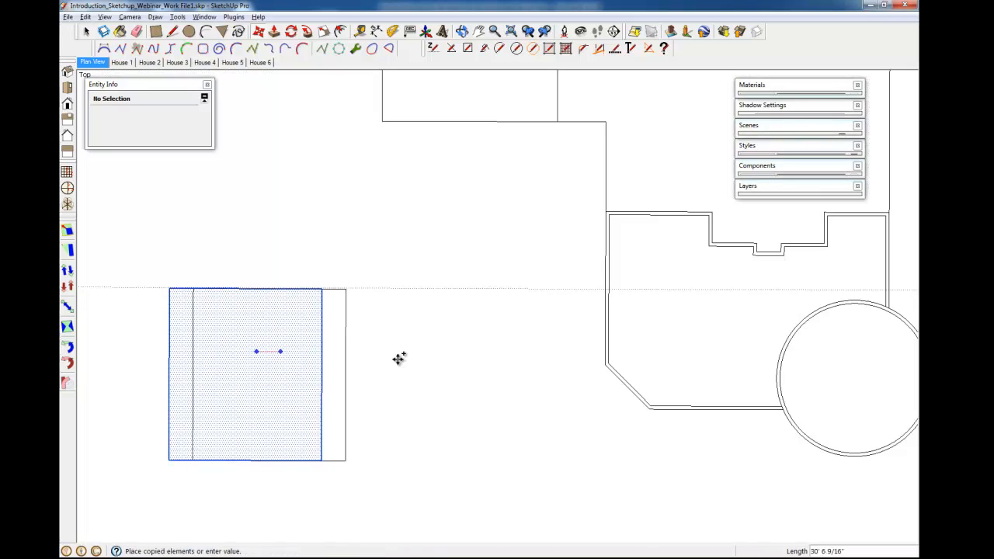
{"action": "left_click", "coordinate": [447, 350]}
Offset the copied rectangle's outline 36 inward, then repeat the same offset inside the original rectangle.
{"action": "key", "text": "space"}
{"action": "key", "text": "f"}
{"action": "left_click", "coordinate": [374, 312]}
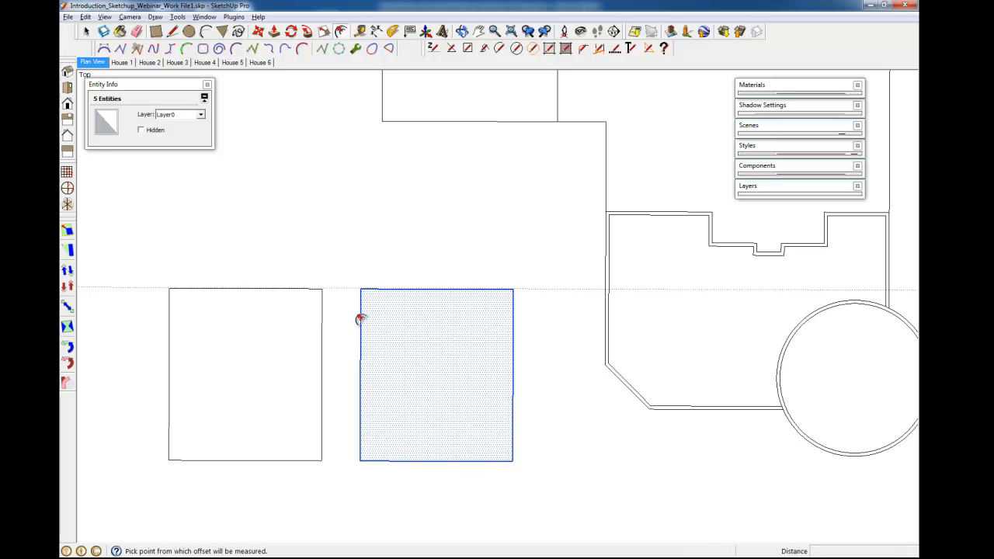
{"action": "left_click", "coordinate": [360, 313]}
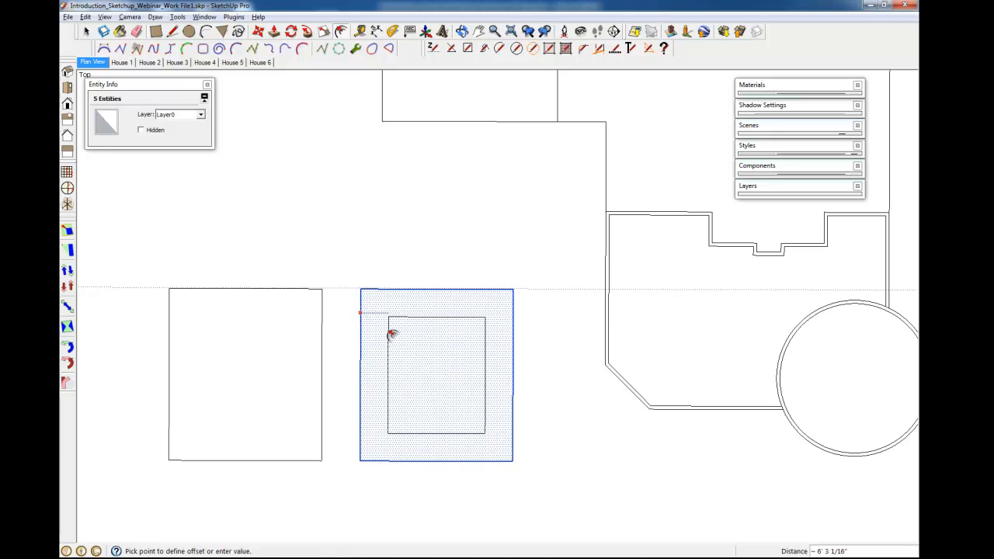
{"action": "type", "text": "3"}
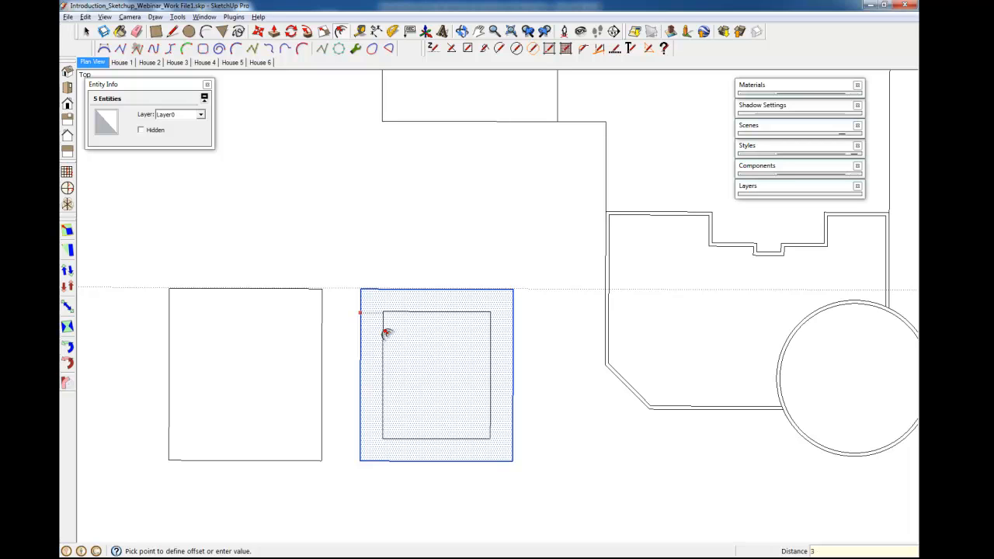
{"action": "type", "text": "6"}
{"action": "key", "text": "Return"}
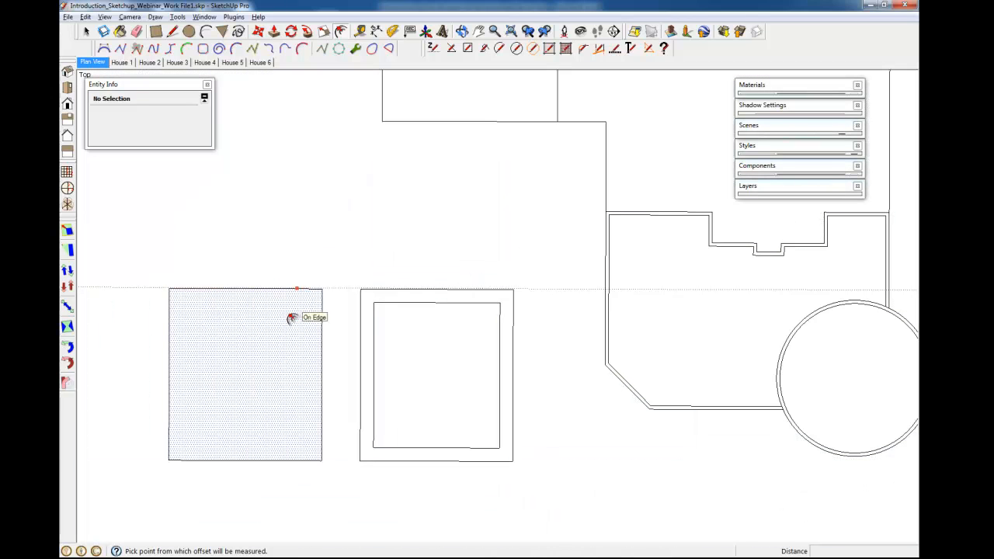
{"action": "double_click", "coordinate": [267, 339]}
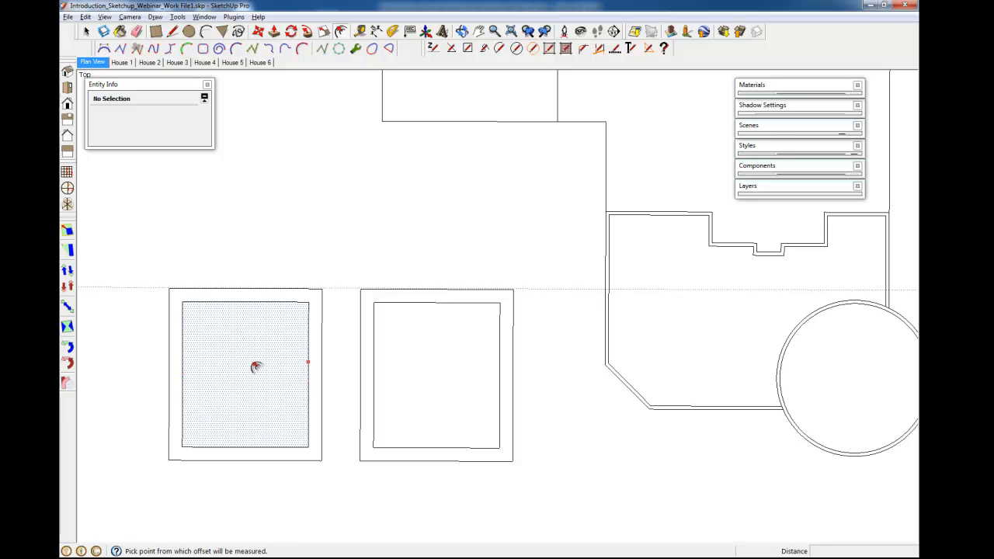
Draw a circle above the rectangles and offset its outline inward.
{"action": "scroll", "coordinate": [451, 388], "scroll_direction": "down", "scroll_amount": 2}
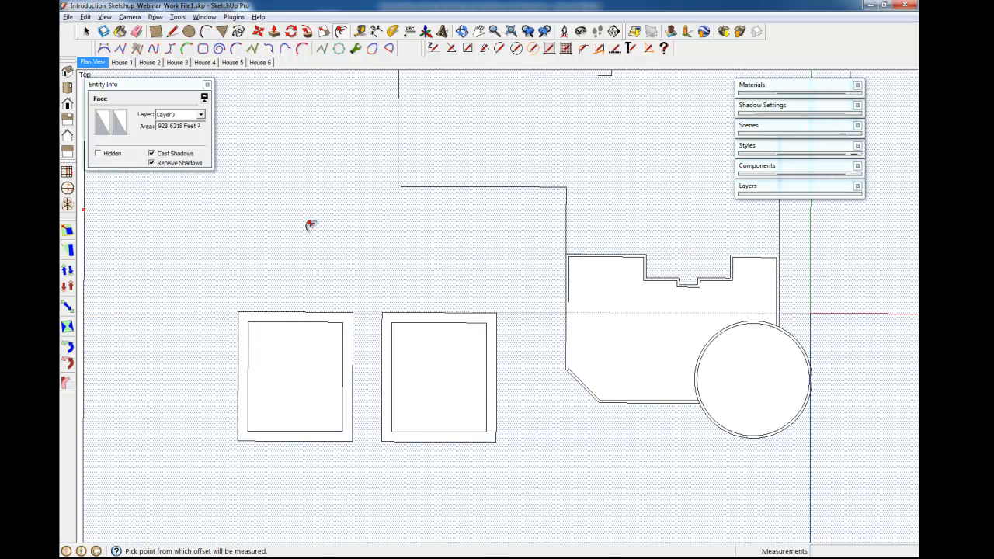
{"action": "key", "text": "c"}
{"action": "left_click", "coordinate": [248, 217]}
{"action": "key", "text": "f"}
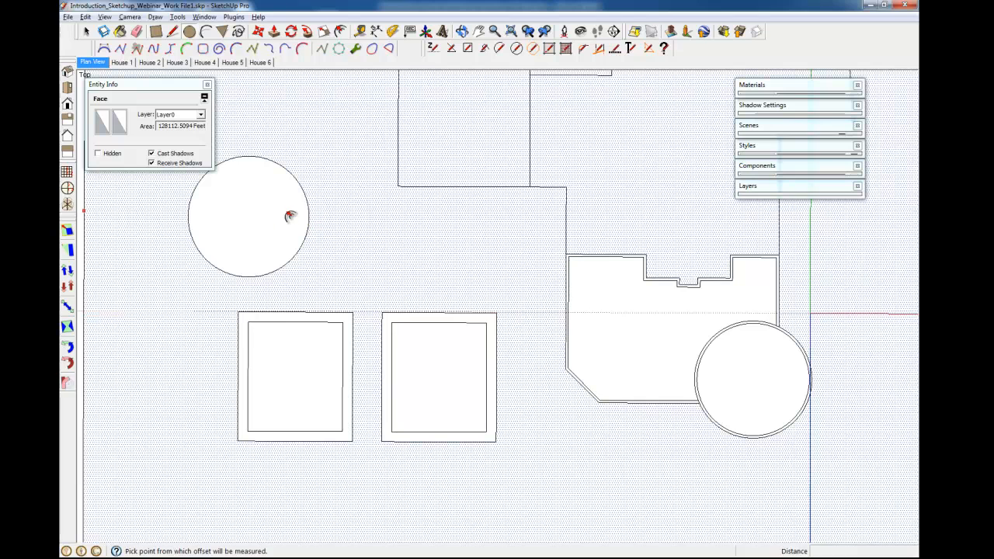
{"action": "left_click", "coordinate": [289, 212]}
{"action": "left_click", "coordinate": [290, 206]}
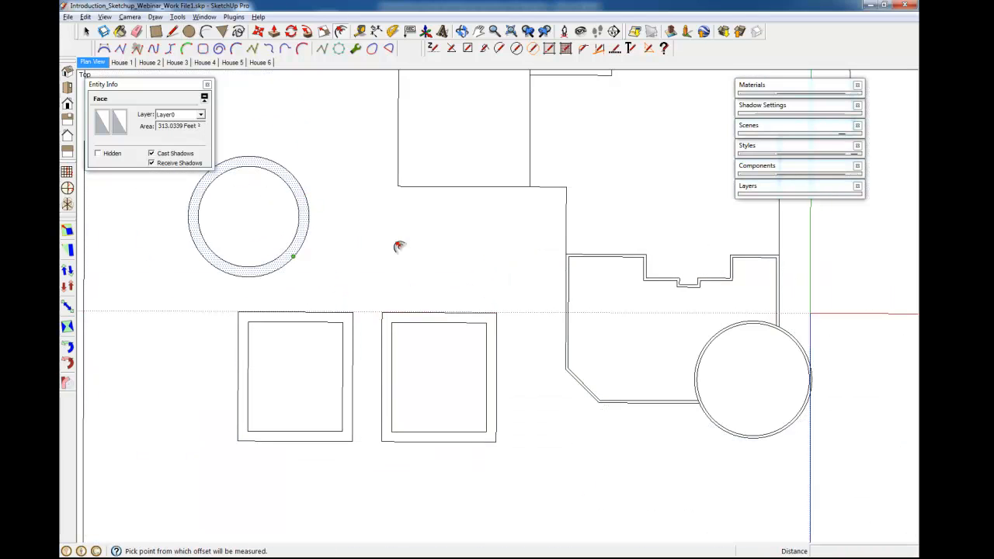
Repeat the offset on the house outline, then undo both offsets.
{"action": "middle_click_drag", "start_coordinate": [453, 306], "coordinate": [395, 387], "text": "shift"}
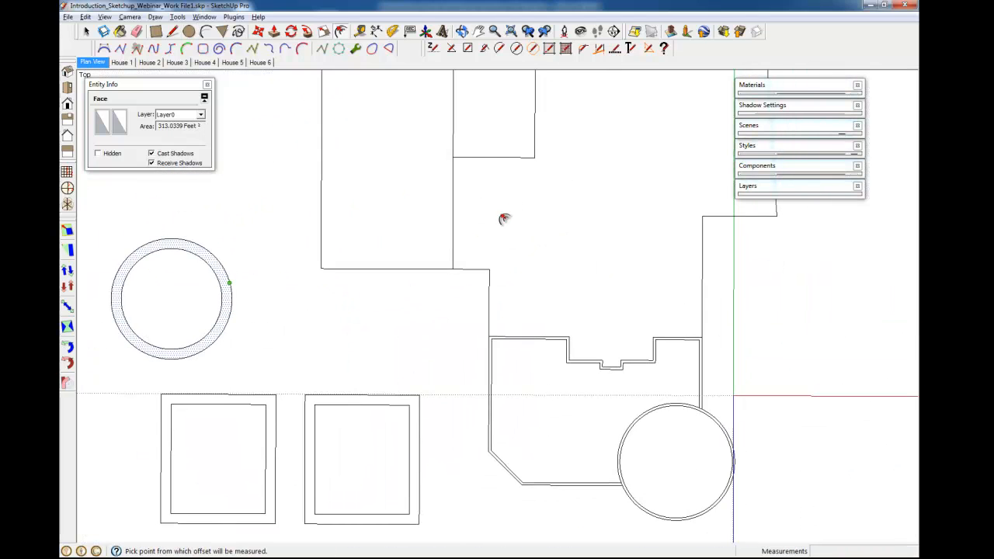
{"action": "double_click", "coordinate": [511, 216]}
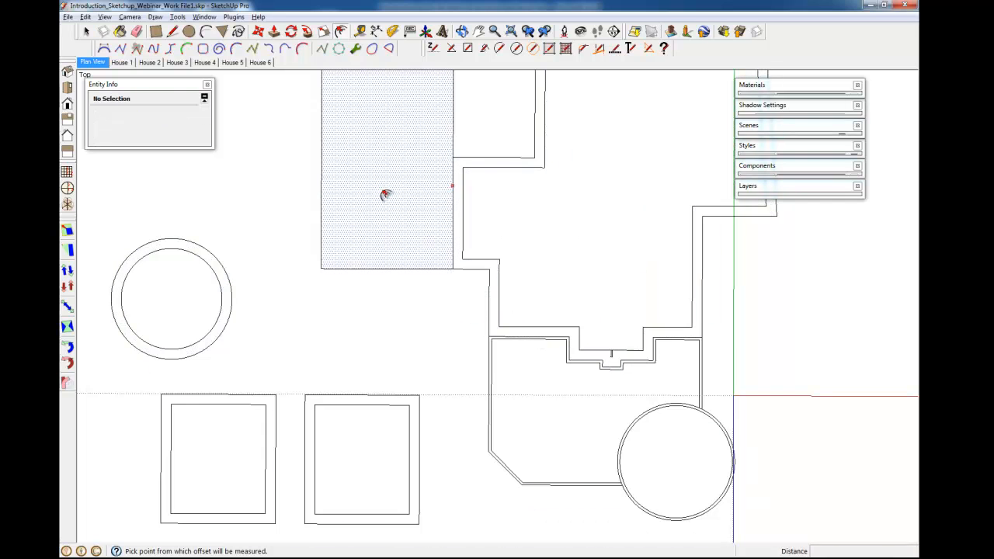
{"action": "double_click", "coordinate": [384, 194]}
{"action": "key", "text": "ctrl+z"}
{"action": "key", "text": "ctrl+z"}
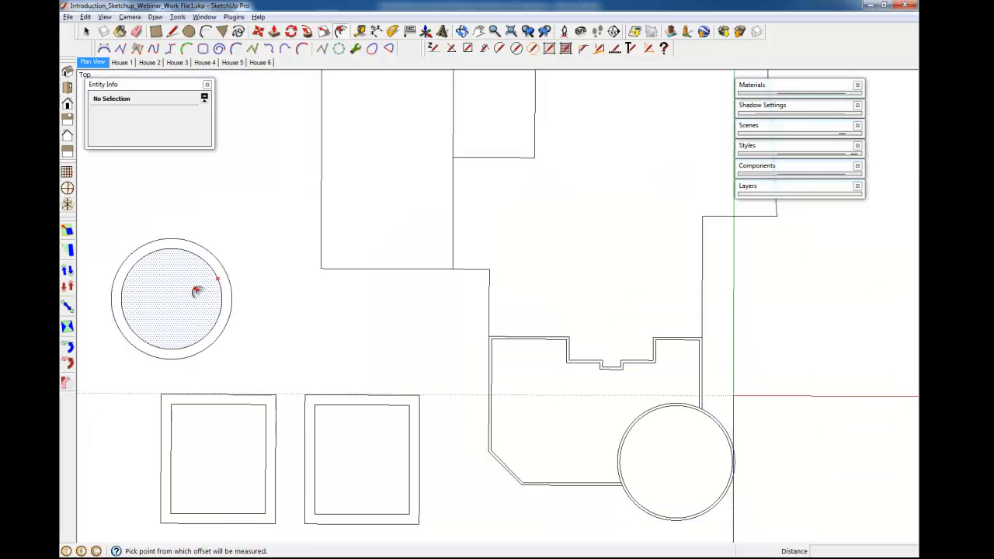
Measure the gap between the circle's outer and inner outlines with the Tape Measure.
{"action": "scroll", "coordinate": [197, 291], "scroll_direction": "up", "scroll_amount": 3}
{"action": "key", "text": "t"}
{"action": "left_click", "coordinate": [237, 306]}
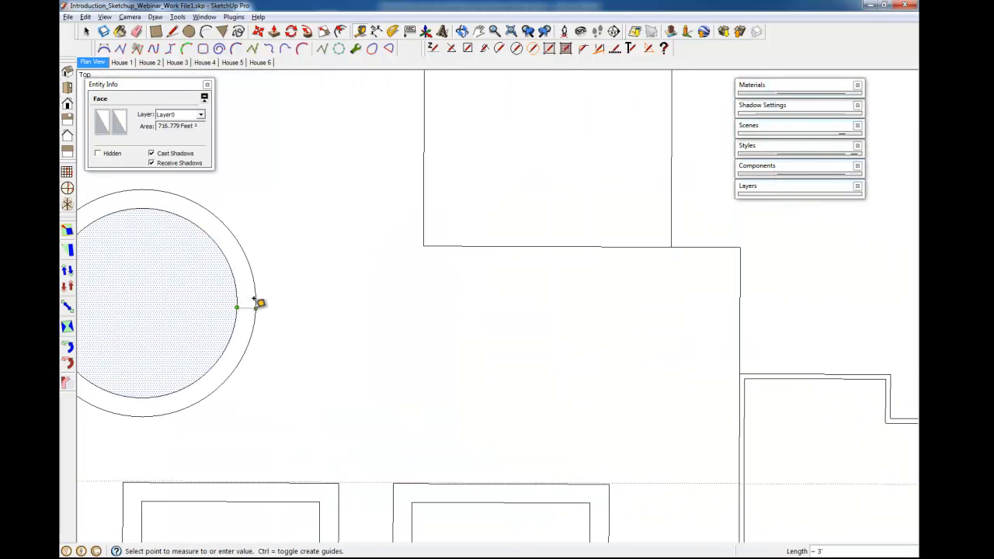
{"action": "key", "text": "space"}
{"action": "scroll", "coordinate": [344, 270], "scroll_direction": "down", "scroll_amount": 5}
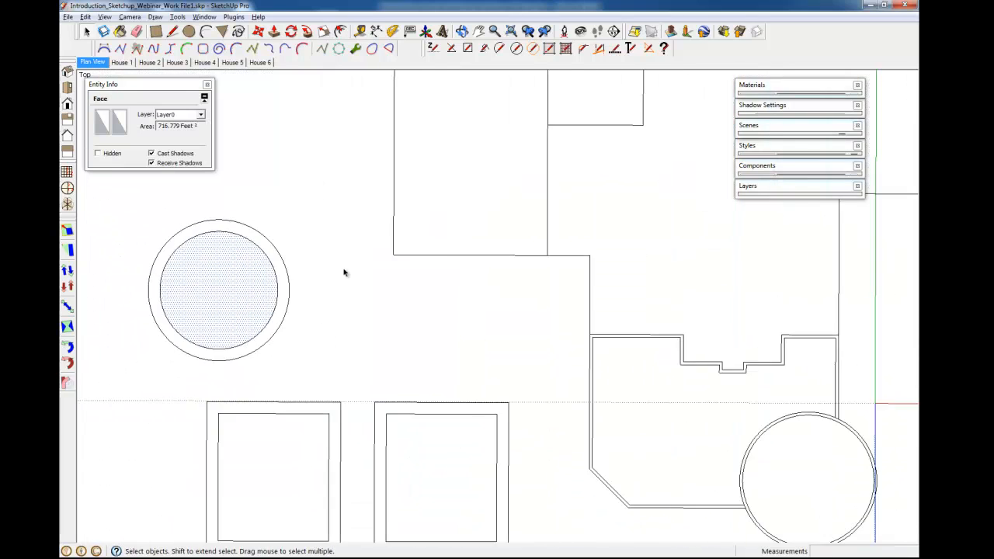
{"action": "middle_click_drag", "start_coordinate": [554, 437], "coordinate": [545, 362], "text": "shift"}
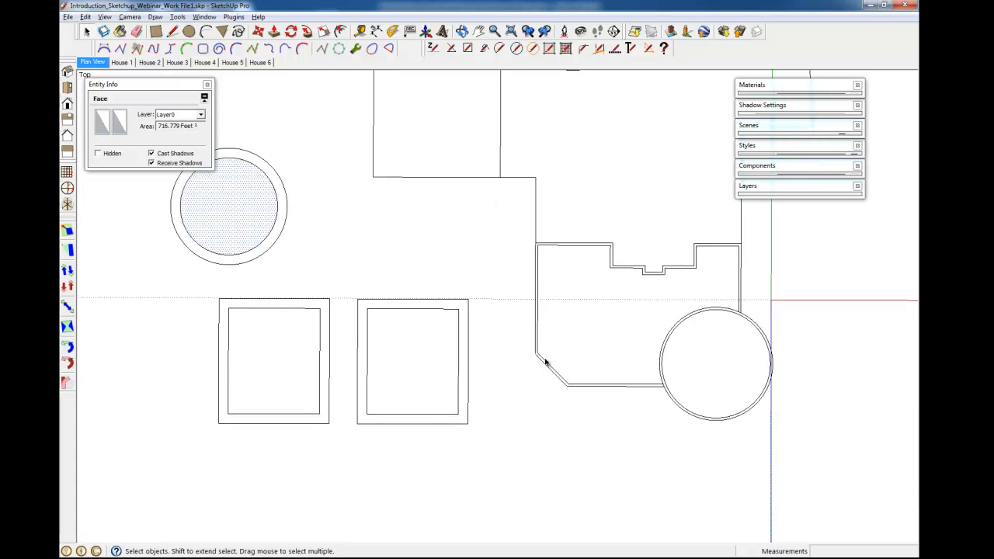